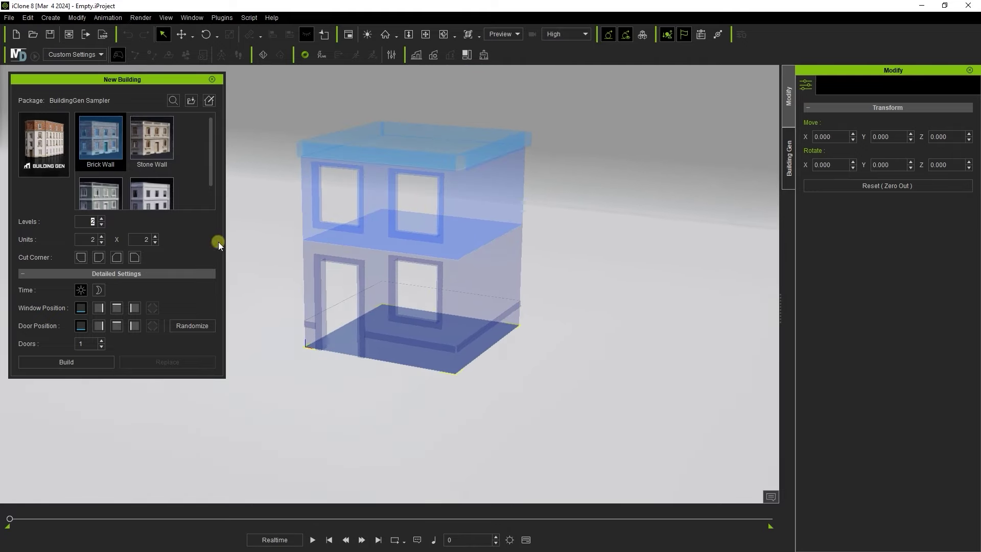
Step: Enlarge the two-level Brick Wall building's footprint to 4 x 4 units and reduce it by one unit in each direction
left_click(101, 236)
left_click(101, 237)
left_click(155, 237)
left_click(155, 237)
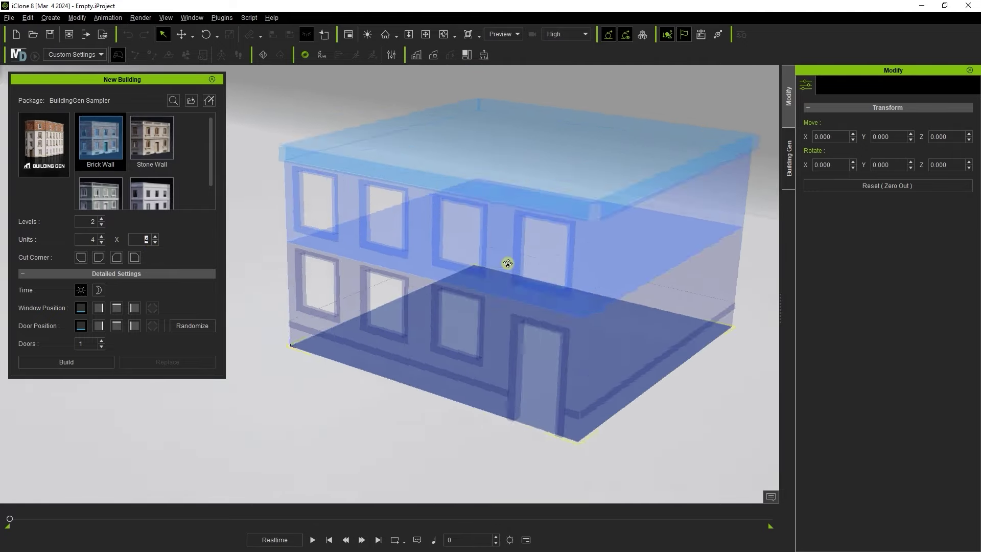
left_click(155, 242)
left_click(101, 242)
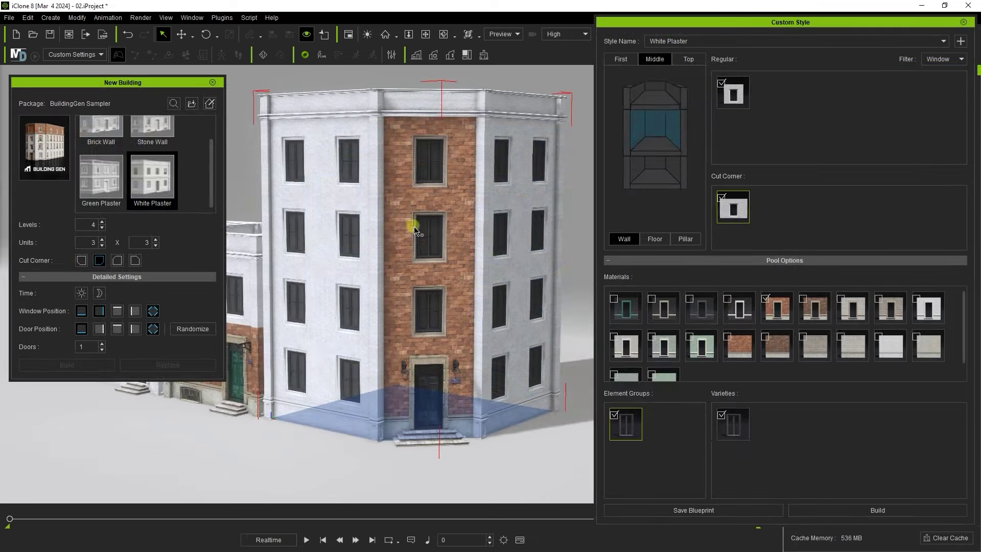
Step: Show all top-level wall elements of the White Plaster style and choose the solid parapet for regular and cut-corner walls
left_click(688, 59)
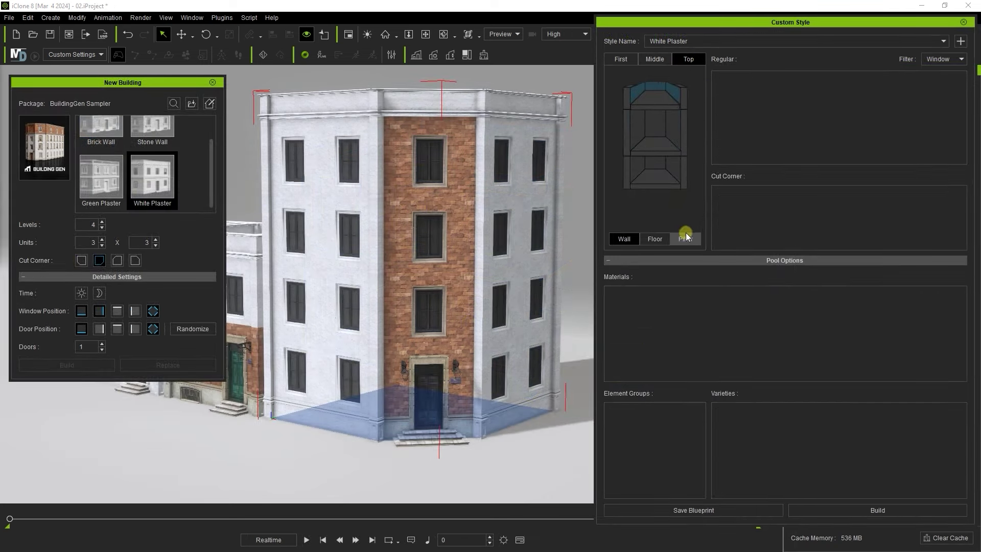
left_click(930, 71)
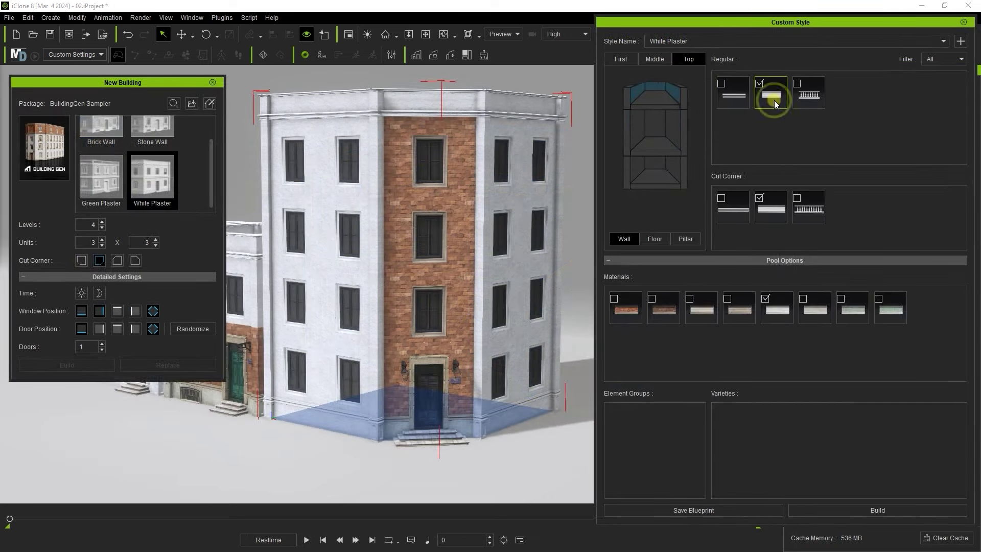
left_click(771, 97)
left_click(770, 210)
left_click(784, 314)
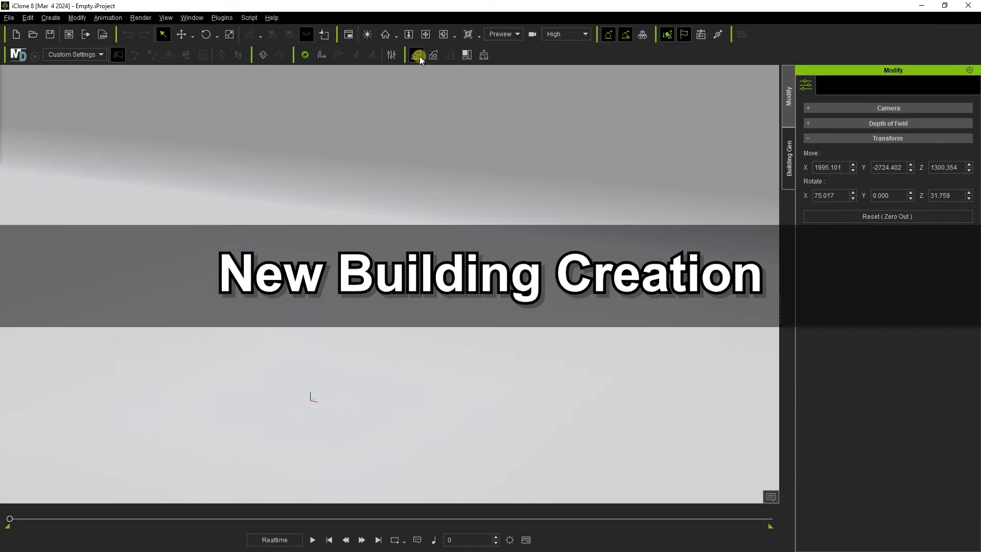
Step: Start a new building with the Building Gen plugin
left_click(222, 17)
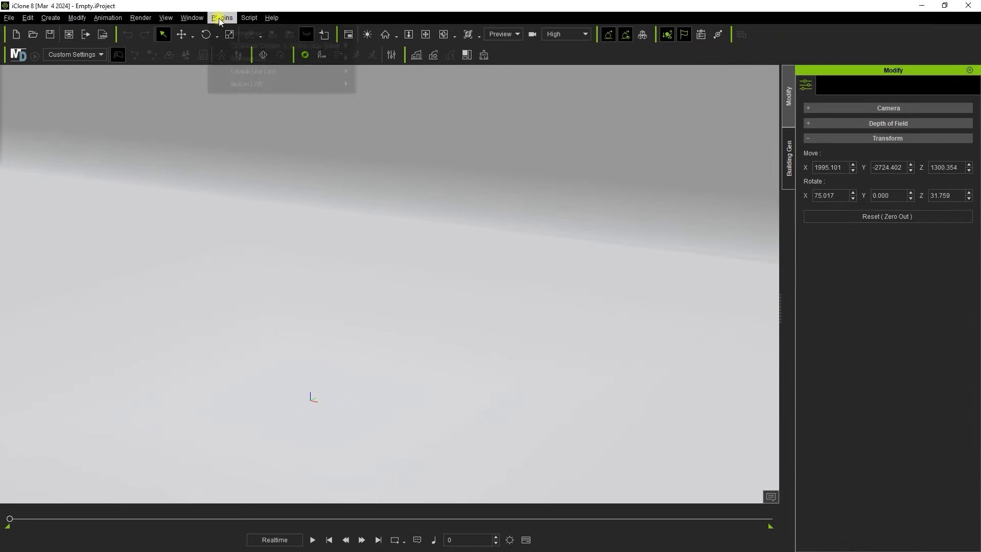
mouse_move(251, 60)
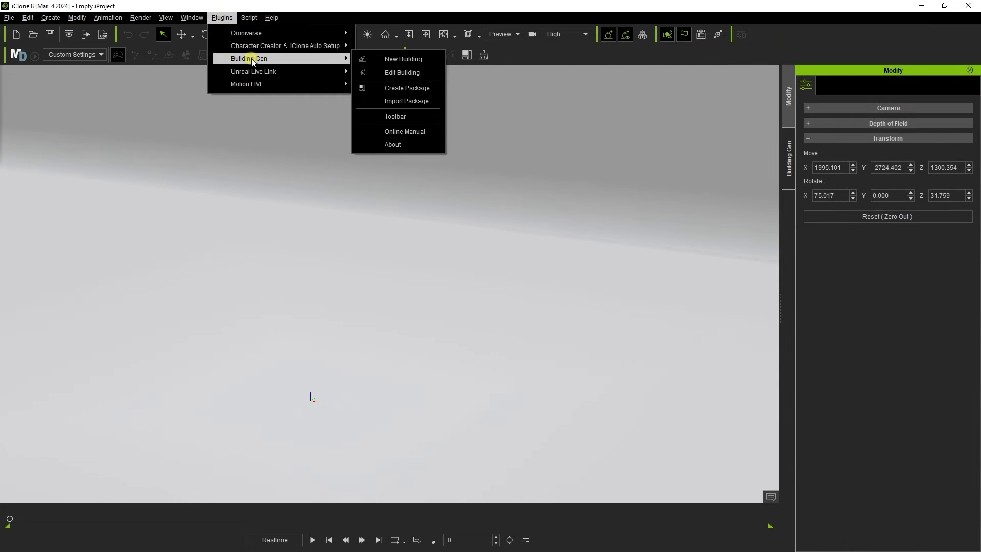
left_click(379, 60)
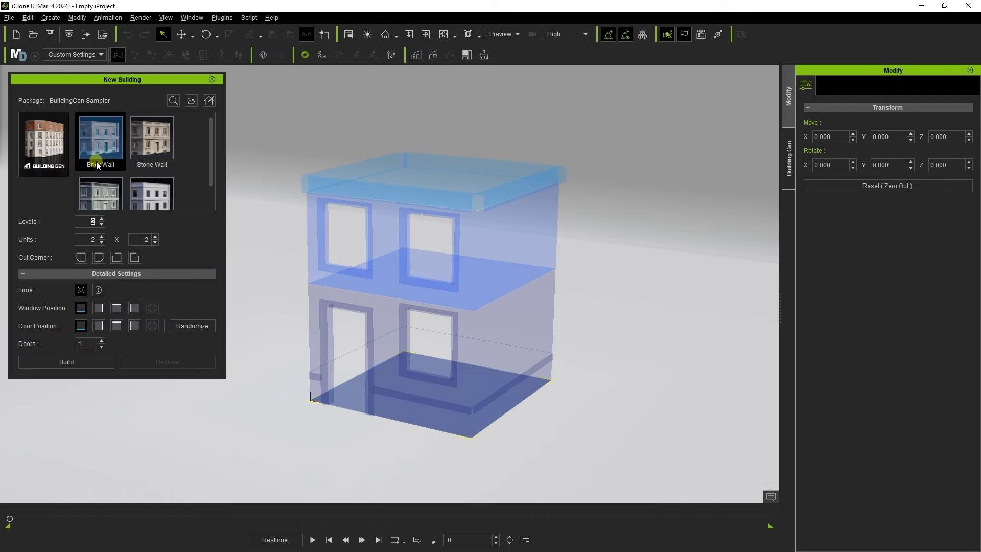
Step: Try 4 levels on the Brick Wall building preview and return it to 2 levels
mouse_move(520, 255)
right_mouse_down()
mouse_move(329, 264)
mouse_move(507, 272)
mouse_move(534, 262)
right_mouse_up()
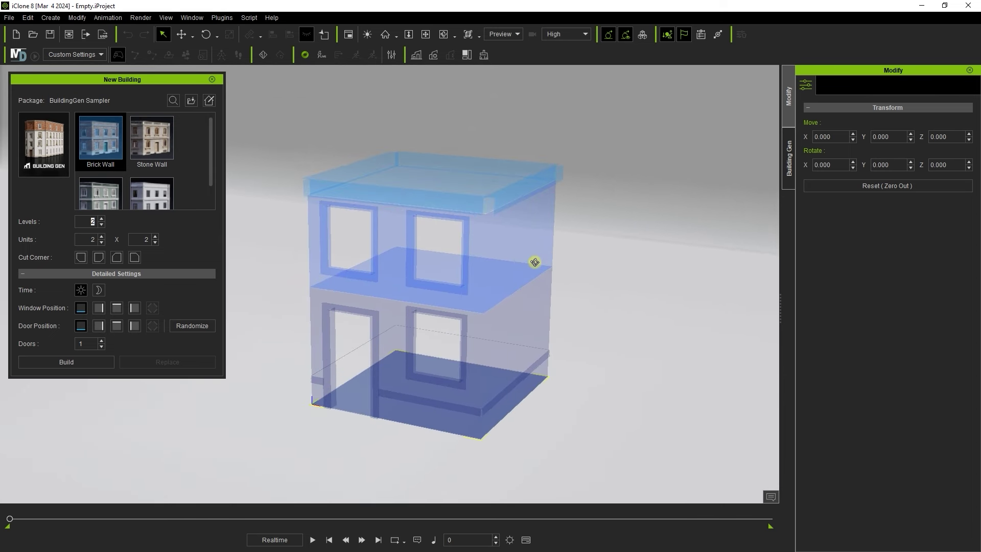
left_click(102, 218)
left_click(102, 218)
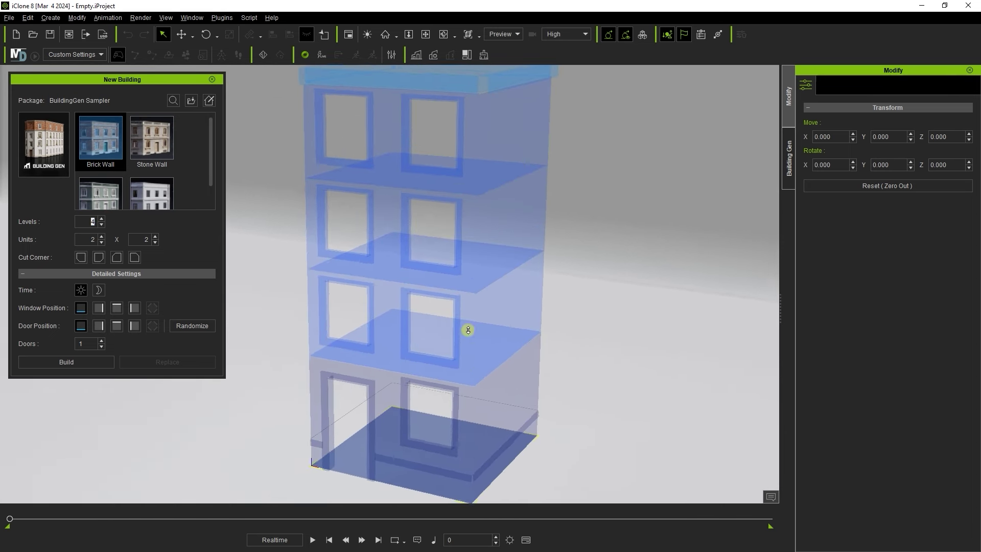
left_click(100, 225)
left_click(100, 226)
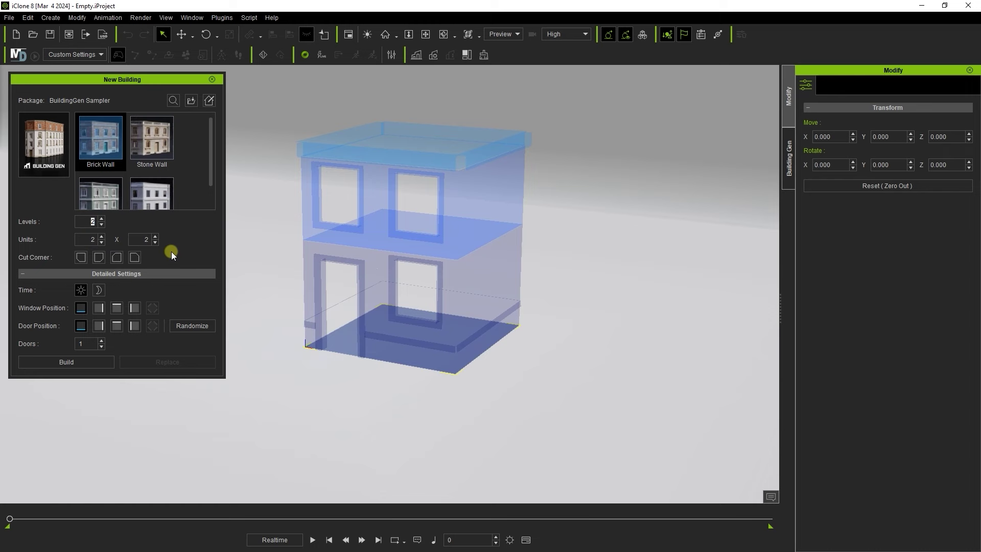
Step: Set the building's footprint to 3 x 3 units after trying 4 x 4
left_click(102, 237)
left_click(102, 237)
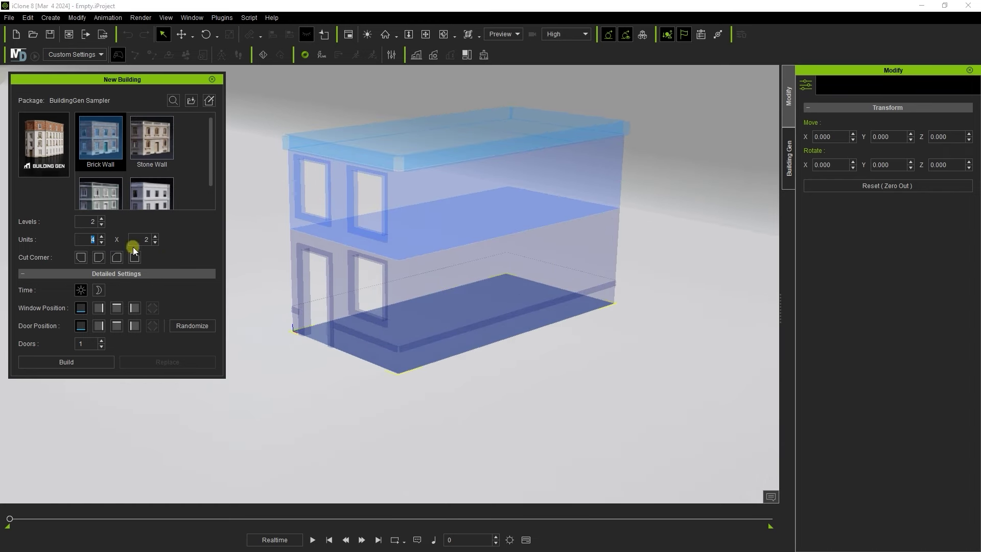
left_click(155, 242)
left_click(154, 237)
left_click(154, 237)
left_click(155, 237)
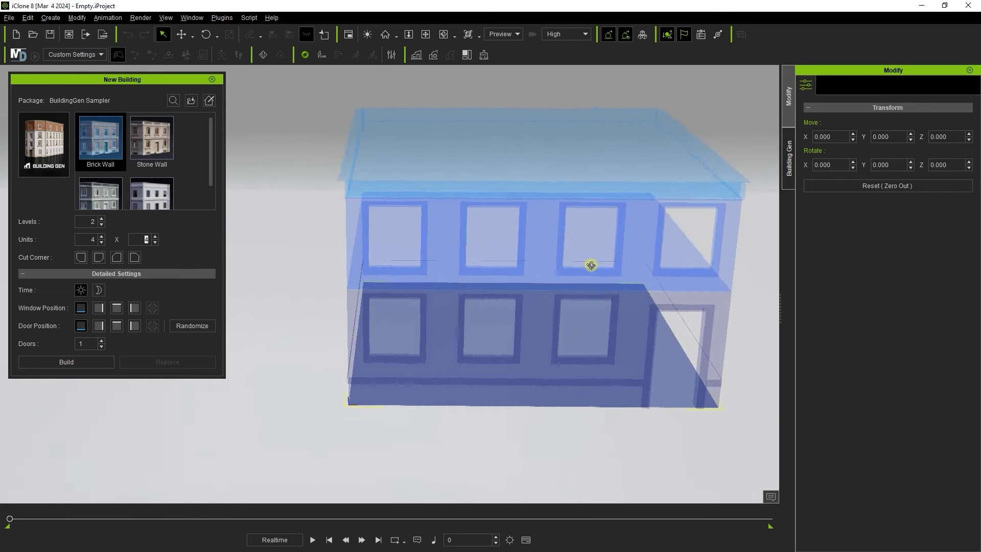
left_click(155, 242)
left_click(101, 242)
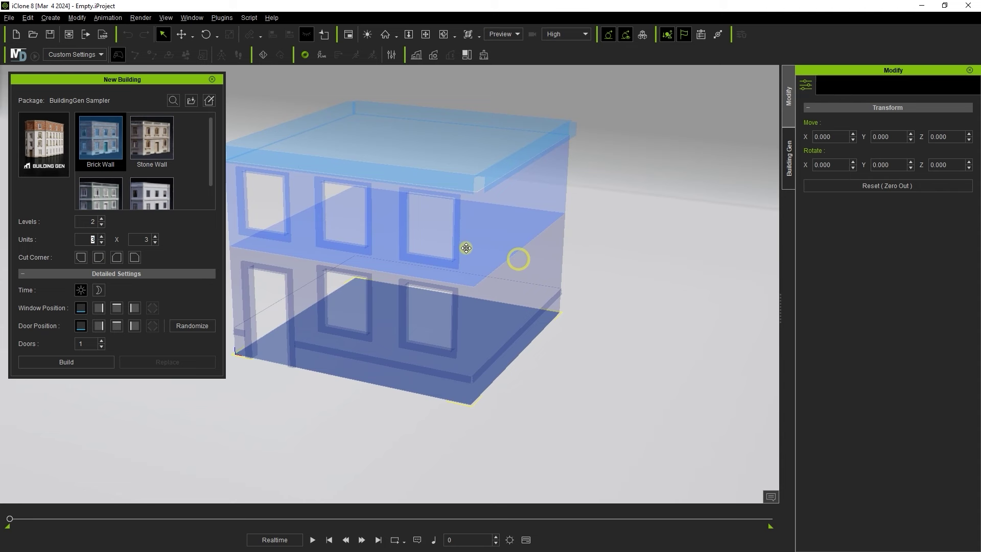
Step: Try cutting two of the building's corners and keep only the second corner option cut
left_click(98, 257)
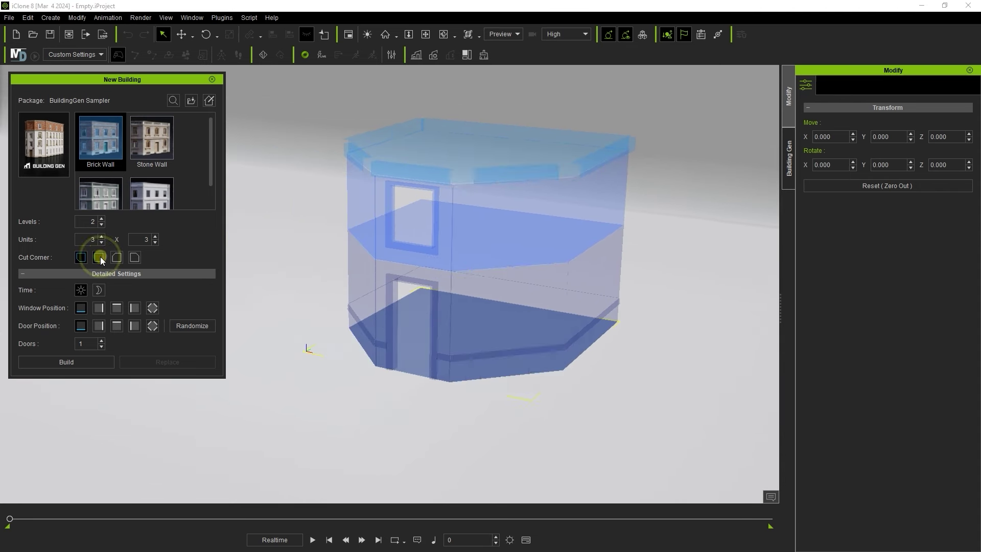
right_click_drag(689, 325, 497, 324)
left_click(81, 257)
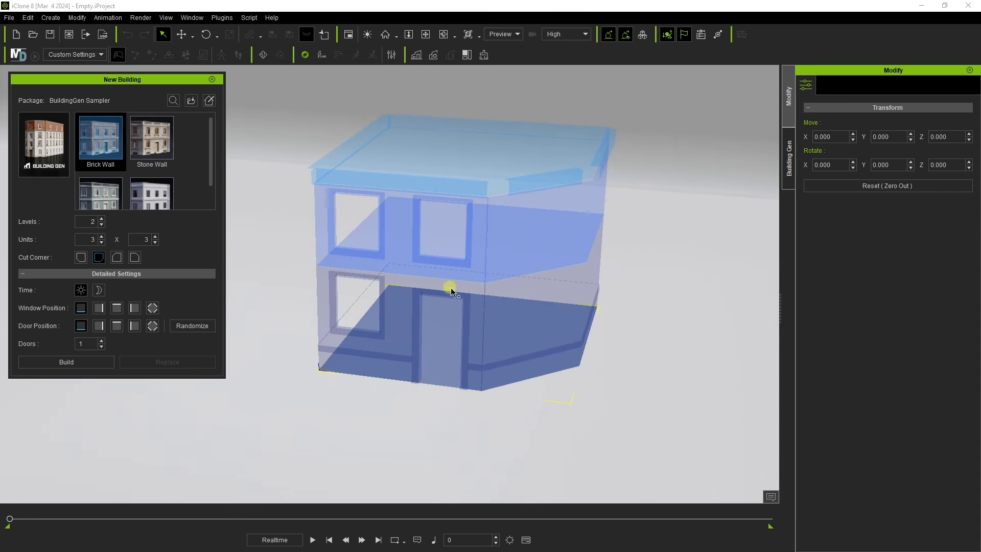
right_click_drag(449, 285, 403, 258)
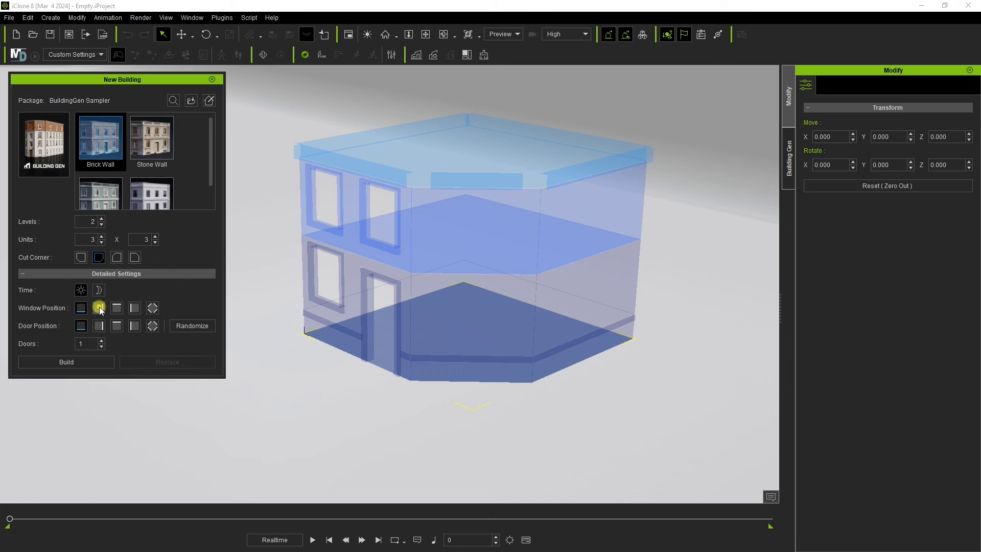
Step: Add windows to the building's second side and to its cut corner
left_click(99, 307)
left_click(153, 308)
right_click_drag(398, 301, 228, 331)
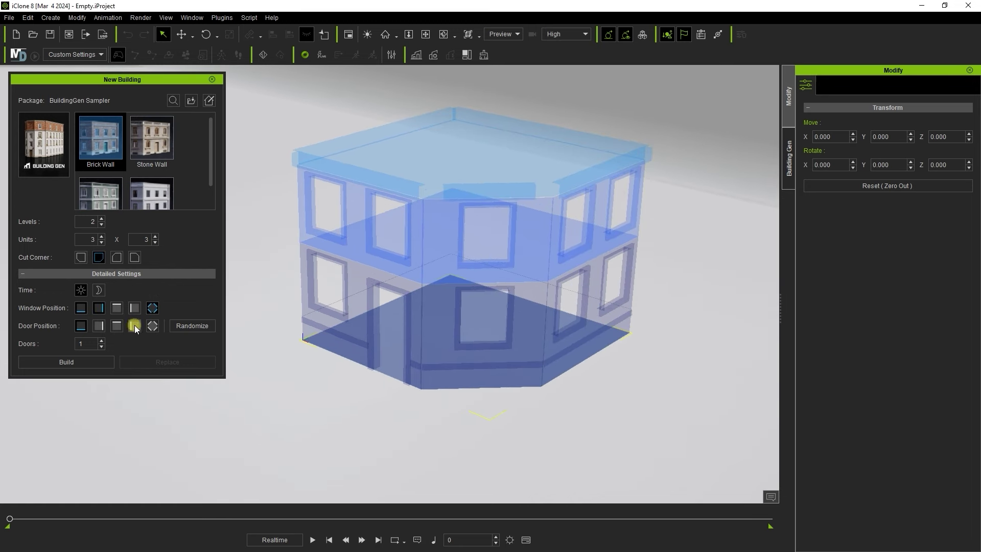
Step: Try different door positions, including the cut corner, and randomize the door placement
left_click(79, 330)
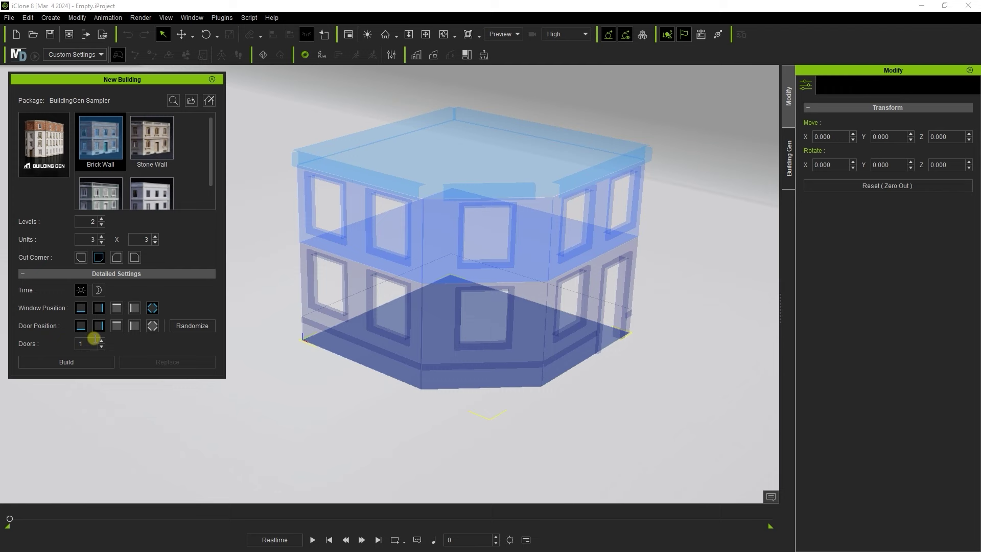
left_click(196, 325)
left_click(133, 327)
left_click(153, 325)
right_click_drag(491, 305, 570, 294)
Step: Remove the corner cut and build the two-level, 3 x 3 unit Brick Wall building
left_click(98, 260)
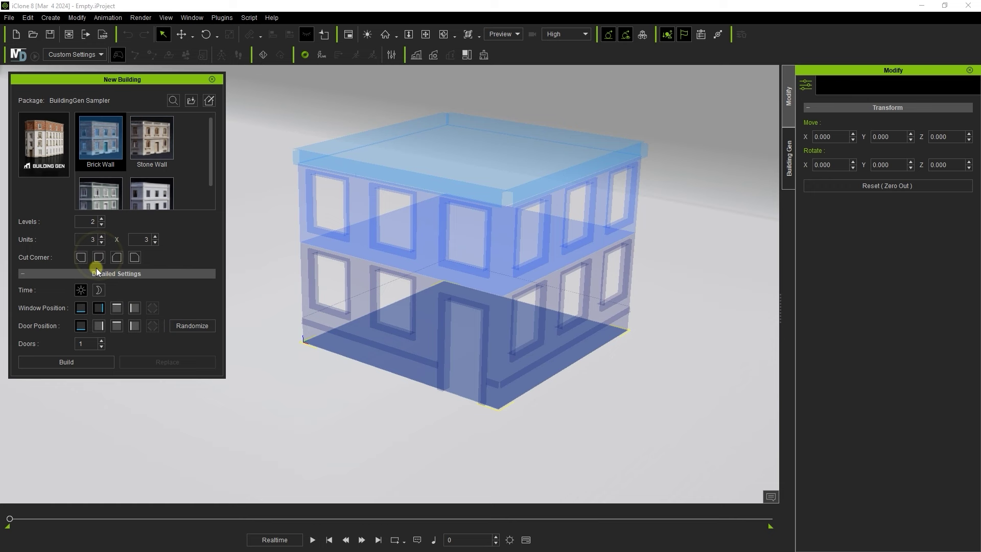
right_click_drag(529, 278, 541, 276)
scroll(482, 180, "up", 3)
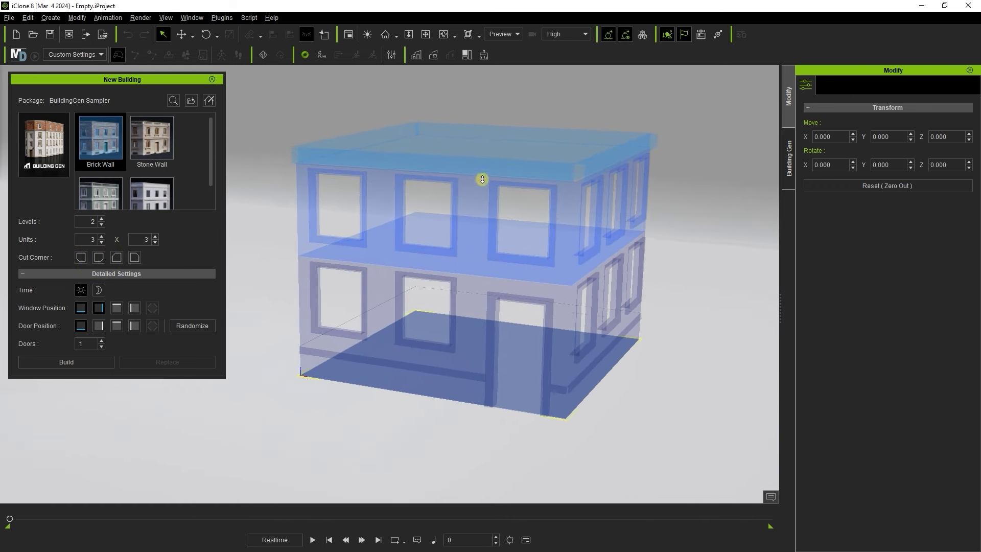
left_click(62, 361)
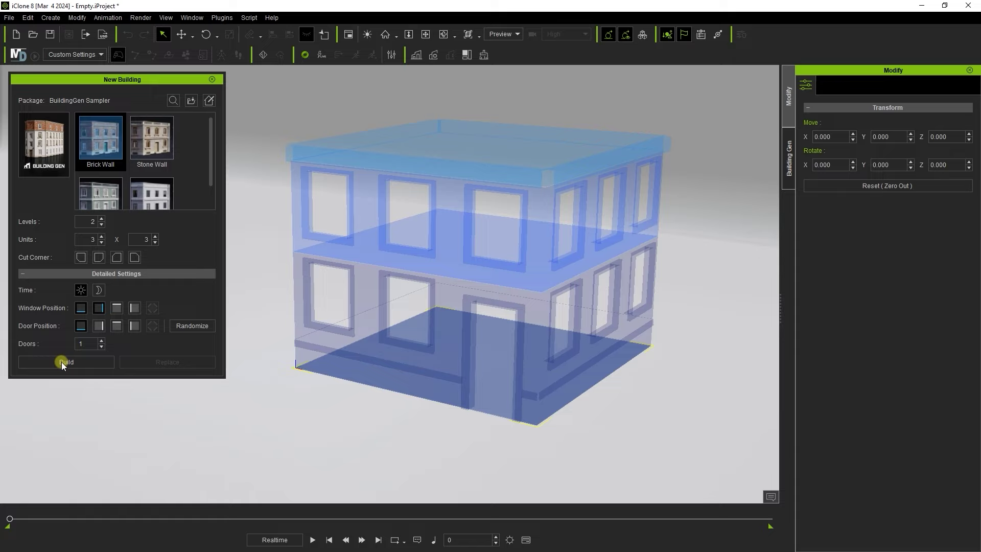
right_click_drag(562, 327, 499, 331)
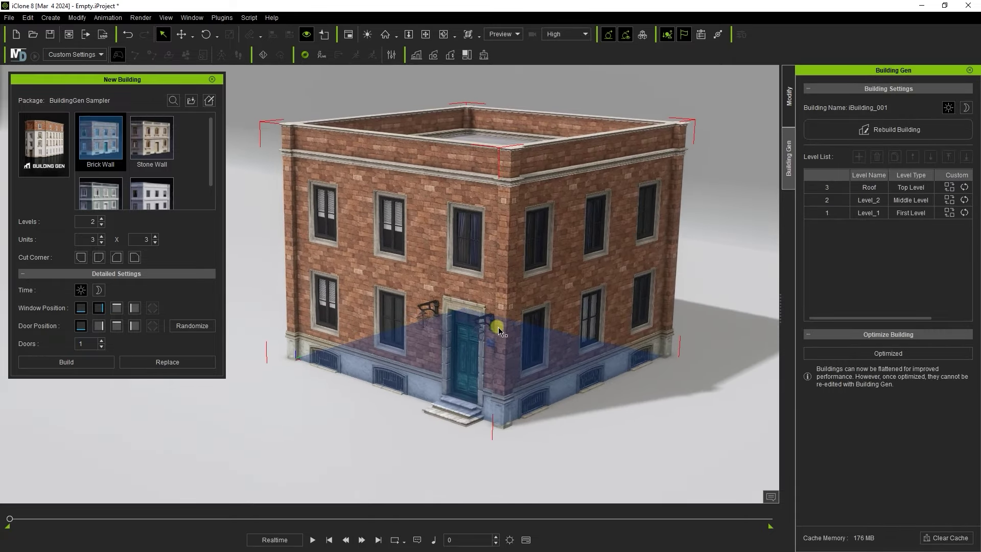
Step: Replace the brick building with the White Plaster style
left_click_drag(213, 154, 214, 177)
left_click(156, 179)
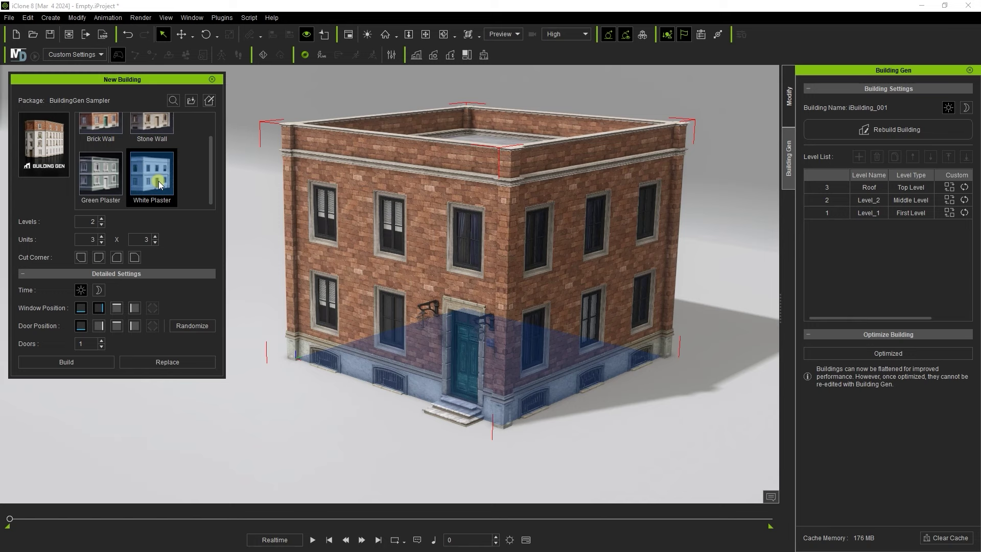
left_click(161, 360)
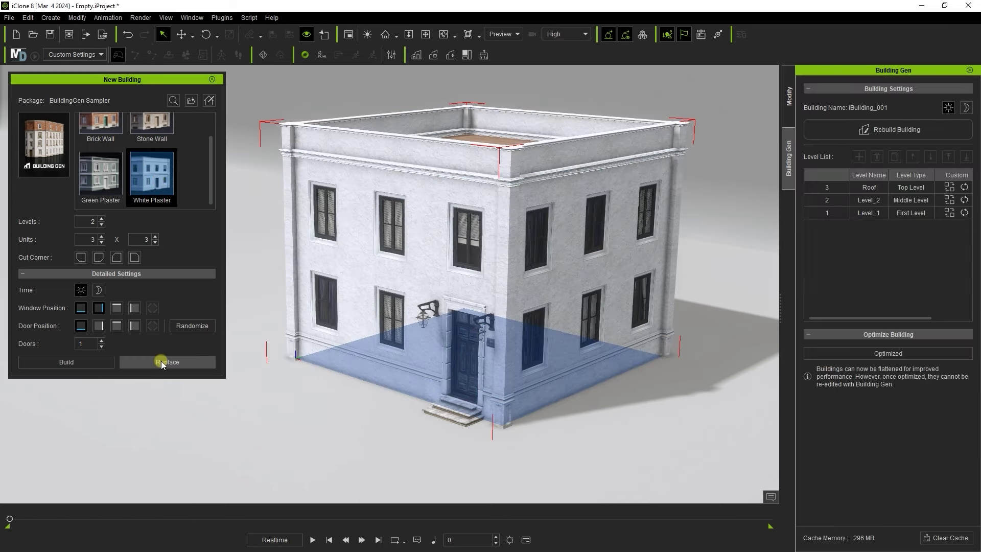
right_click_drag(351, 307, 632, 292)
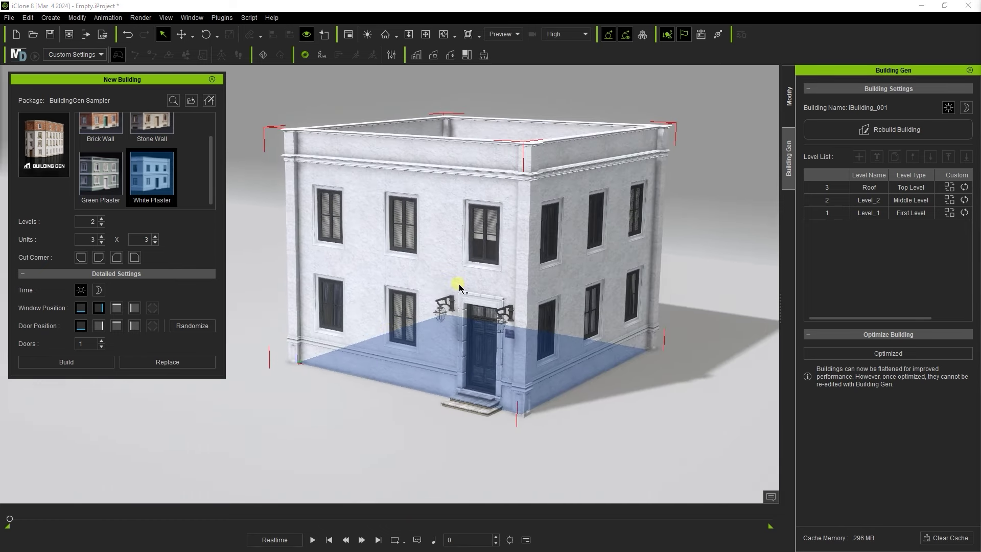
Step: Move the white plaster building along the X axis, clear of the area where new buildings are placed
left_click(182, 34)
right_click_drag(511, 460, 618, 400)
left_click_drag(618, 400, 411, 367)
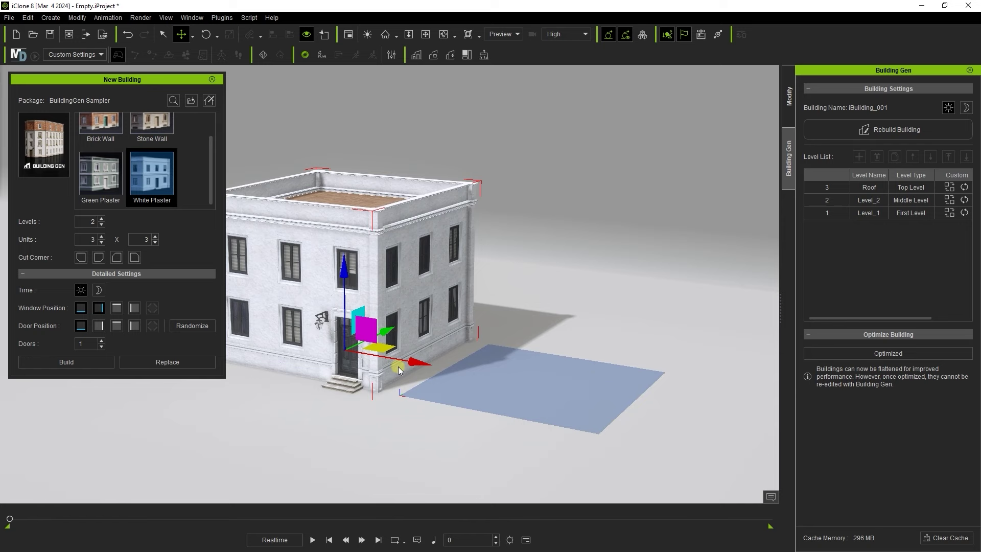
Step: Configure the next building with 3 levels and a cut at the second corner
left_click(101, 218)
left_click(99, 258)
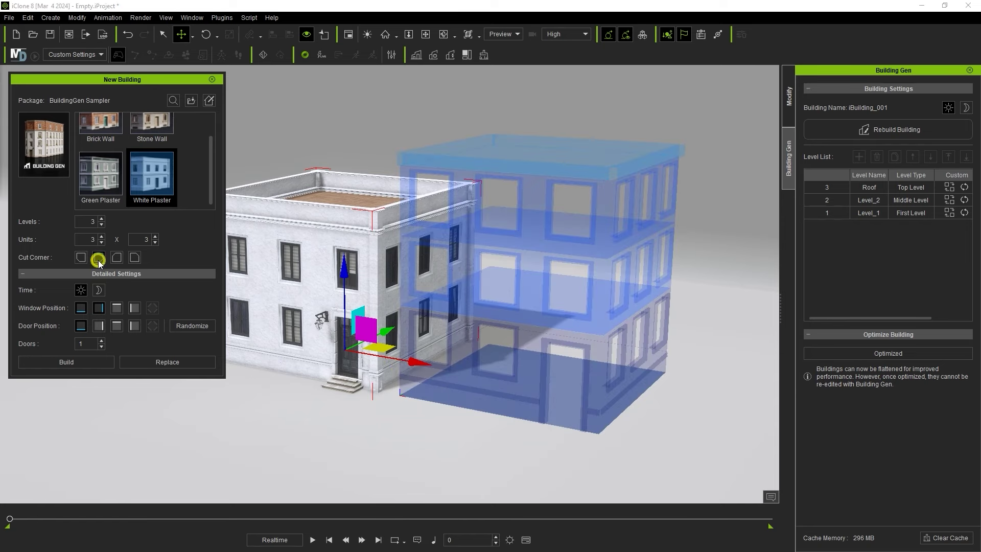
middle_click_drag(586, 280, 526, 267)
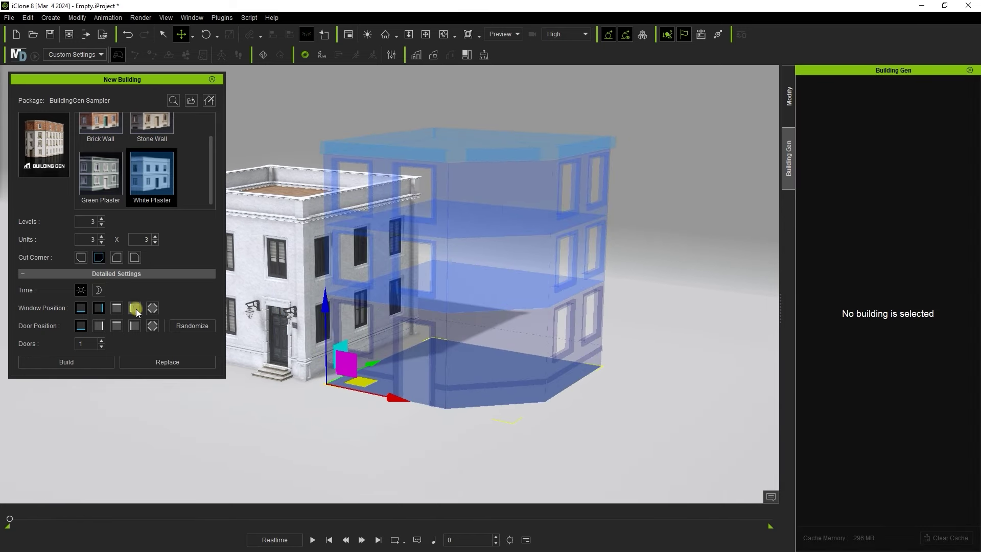
Step: Enable windows and a door on the cut corner and build the three-level White Plaster building
left_click(151, 307)
left_click(151, 325)
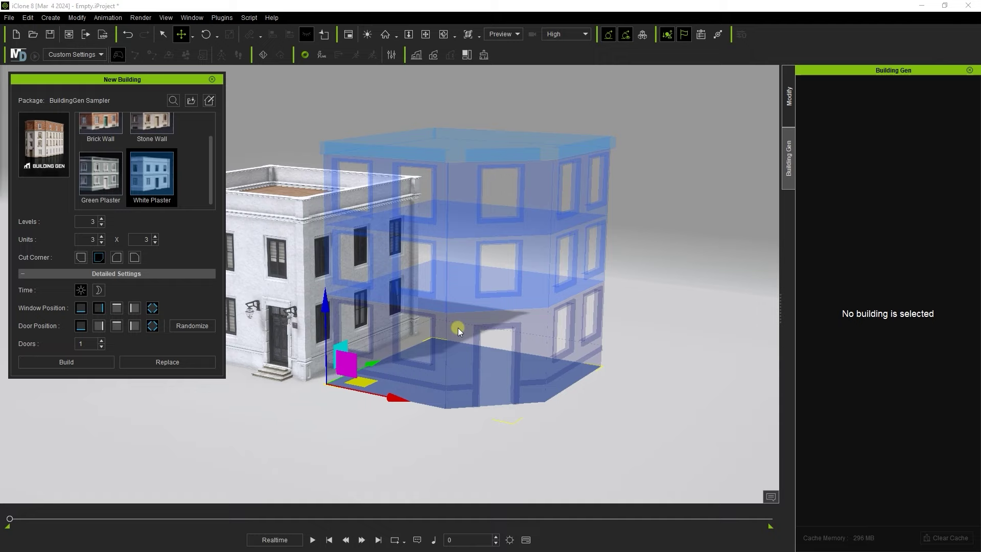
middle_click_drag(458, 331, 486, 332)
left_click(87, 363)
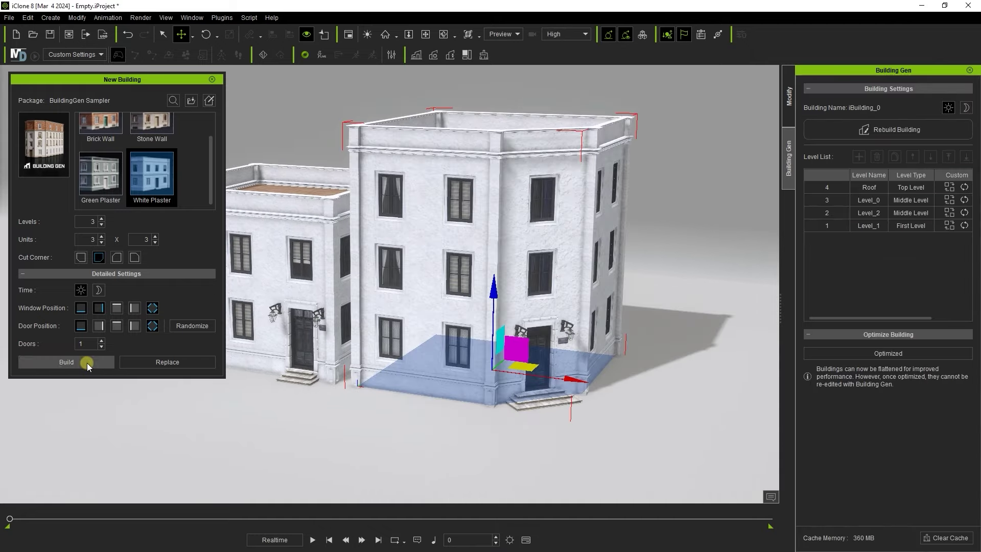
middle_click_drag(332, 322, 412, 304)
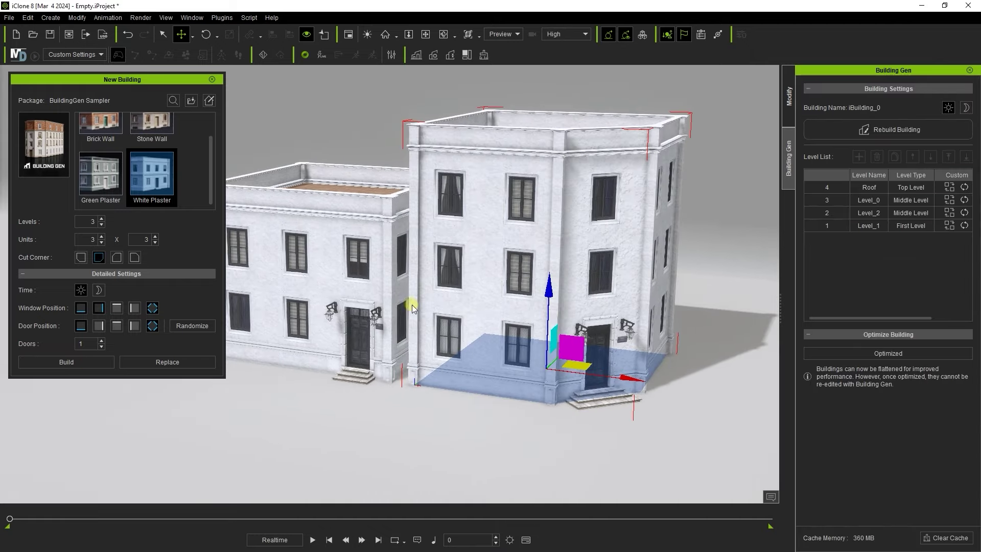
Step: Close the new-building setup and show the Building Gen settings of the three-level building
left_click(162, 34)
right_click_drag(557, 306, 514, 388)
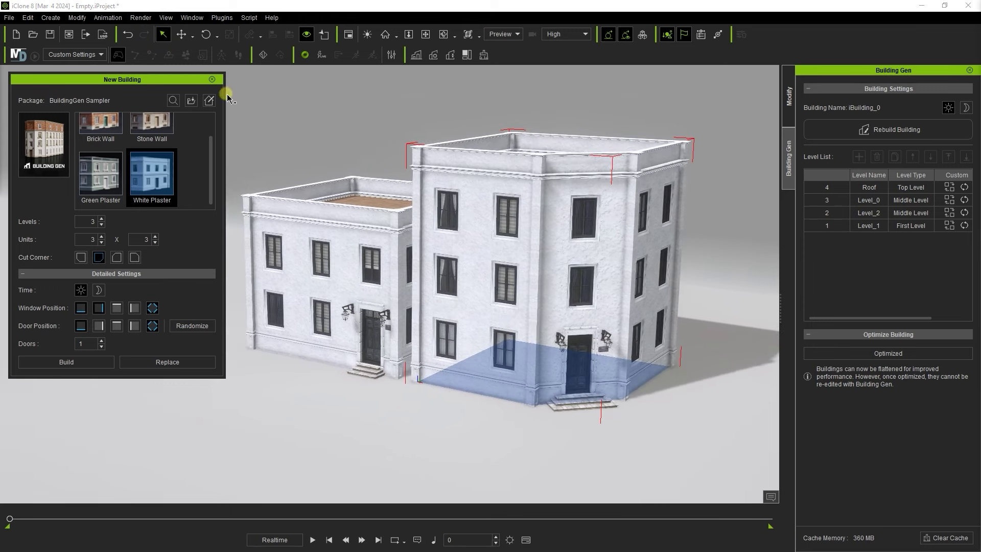
left_click(212, 79)
right_click_drag(537, 245, 444, 225)
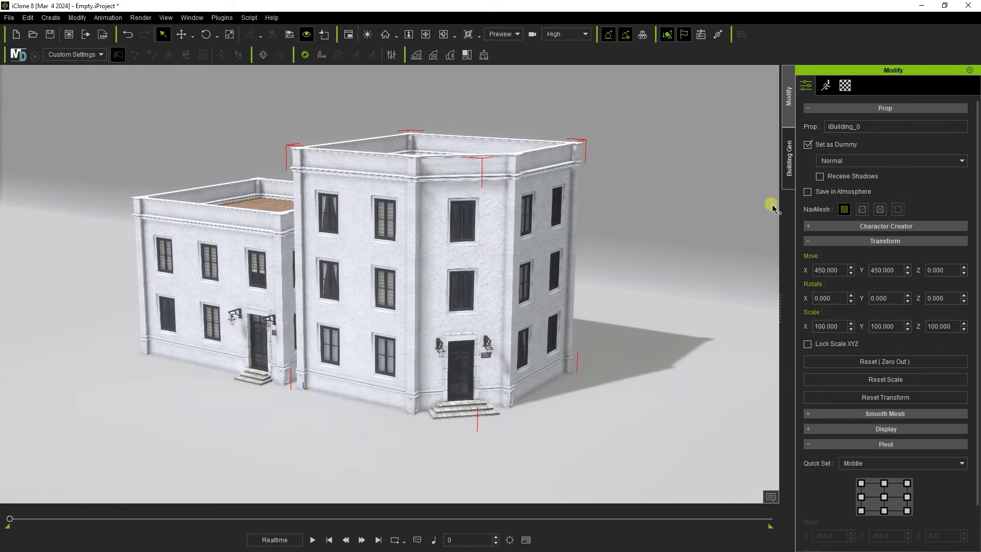
left_click(789, 158)
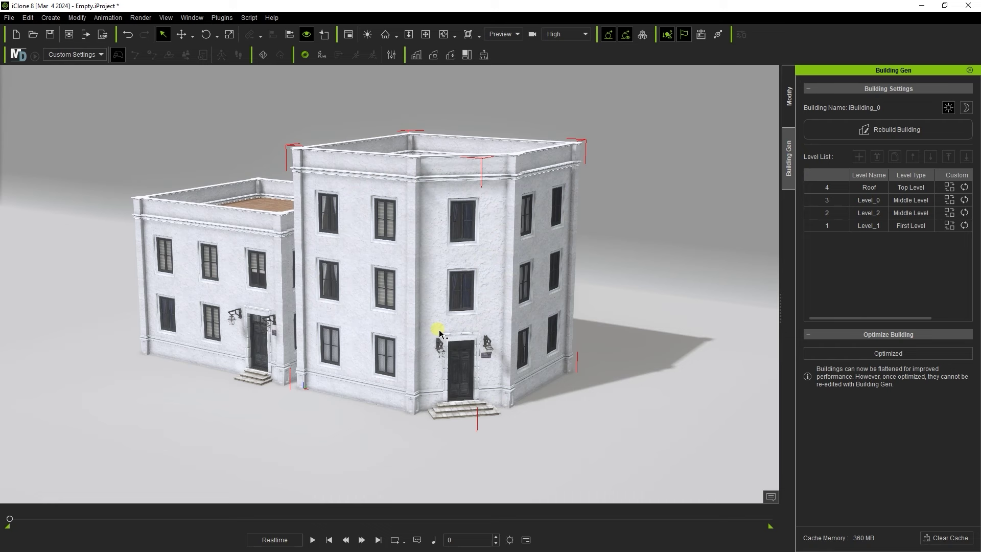
Step: Rebuild the first level of the three-level building in the Brick Wall style with Keep Structure enabled
left_click(919, 225)
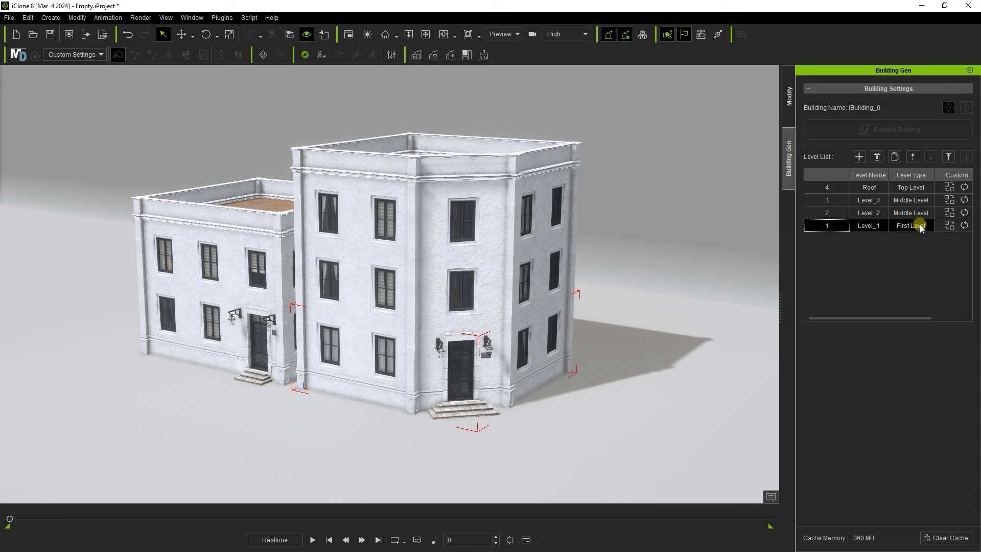
left_click(949, 225)
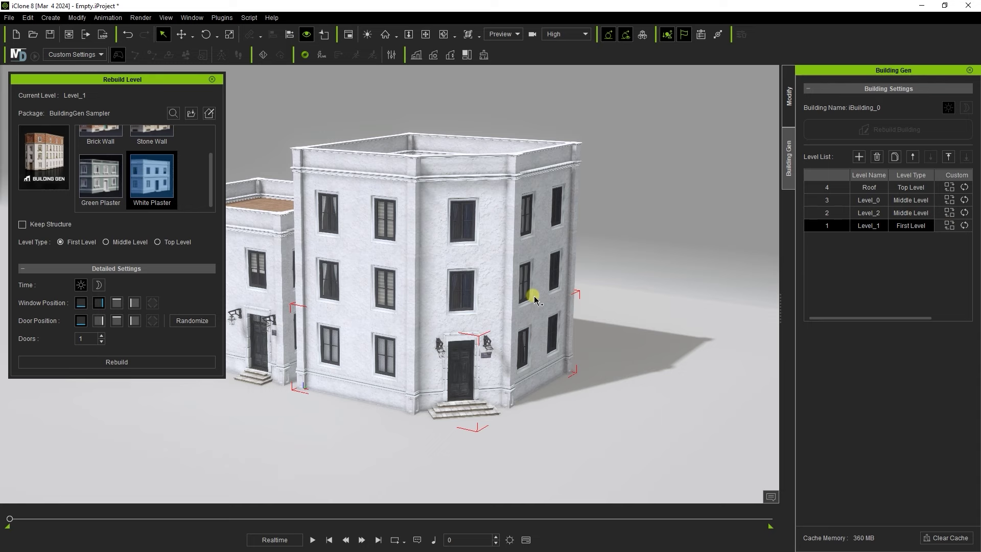
scroll(482, 247, "up", 2)
mouse_move(483, 248)
right_mouse_down()
mouse_move(448, 259)
mouse_move(478, 260)
right_mouse_up()
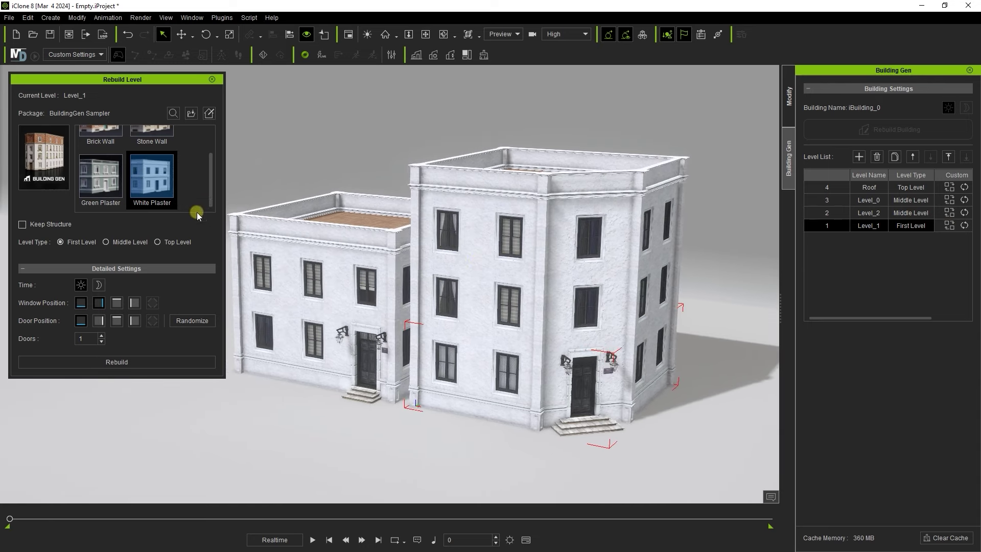
left_click_drag(211, 197, 192, 240)
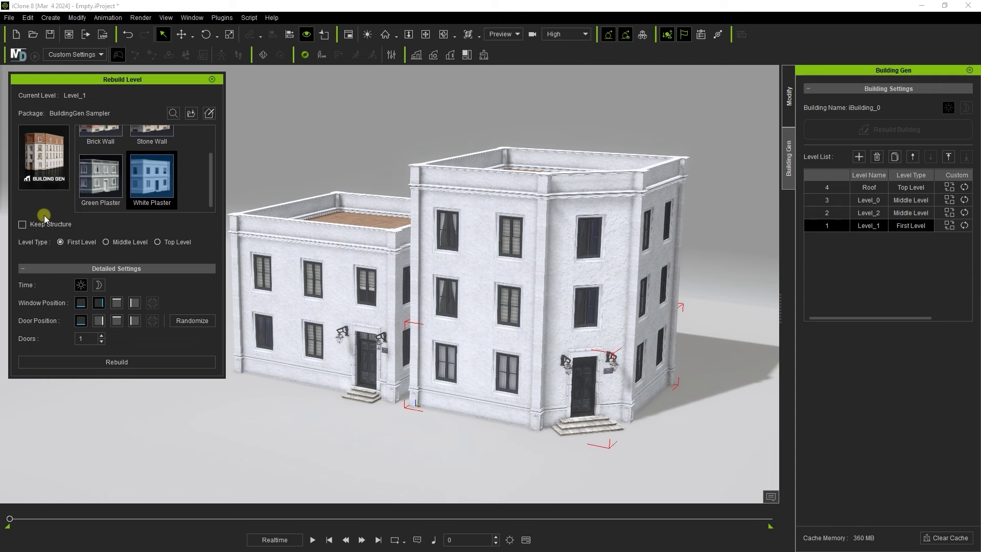
left_click(23, 226)
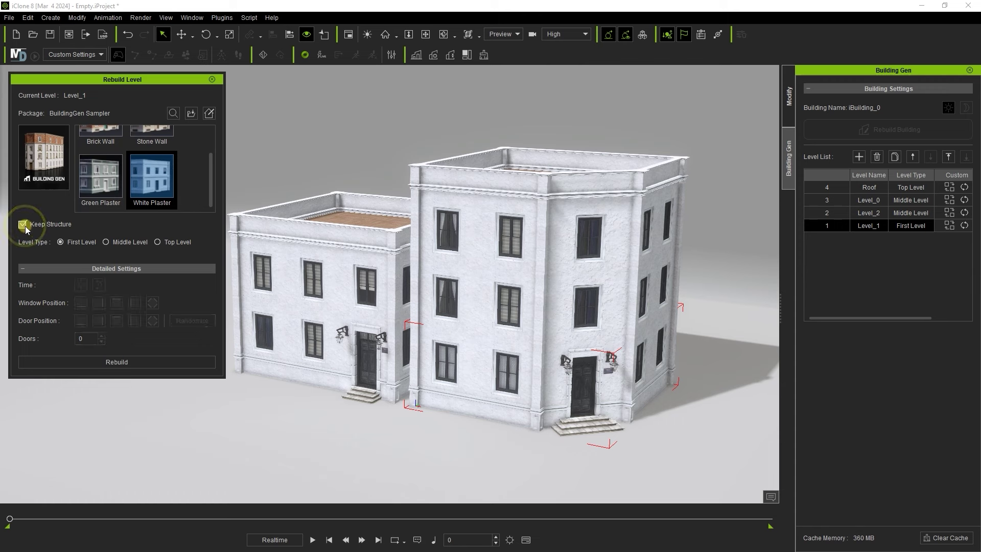
left_click_drag(211, 192, 212, 169)
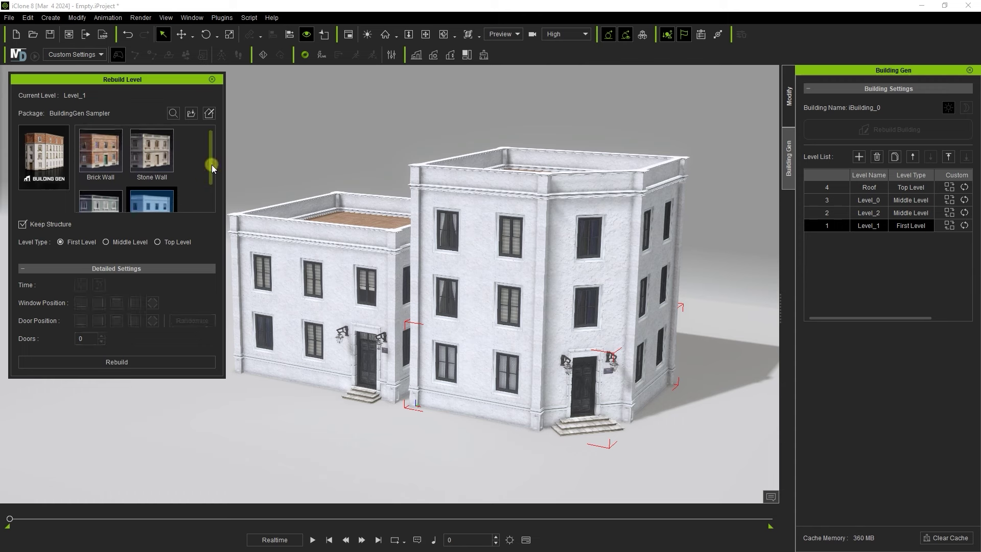
left_click(101, 170)
left_click(140, 362)
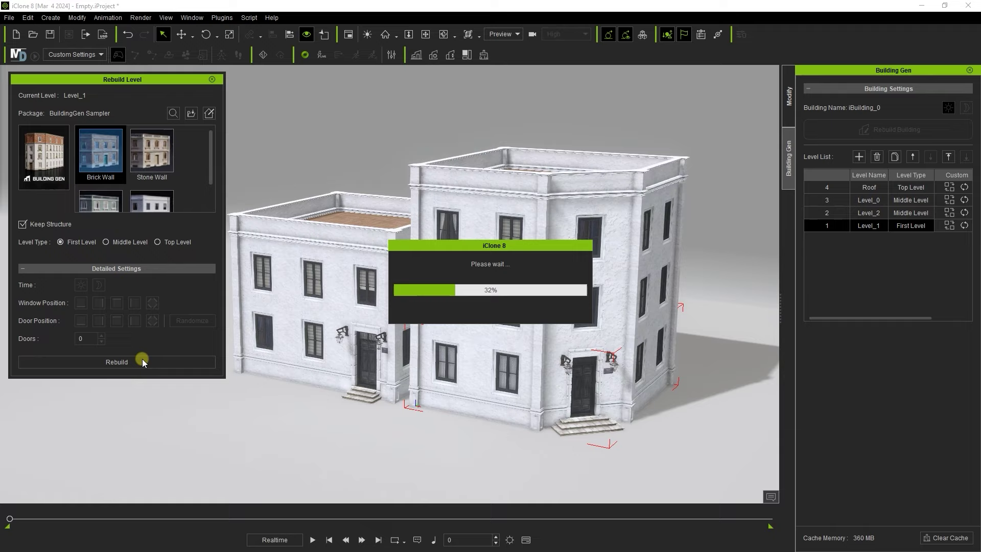
left_click(212, 79)
Step: Rebuild the first level of the two-level building as Brick Wall while keeping its structure
right_click_drag(503, 388, 284, 247)
left_click(280, 278)
left_click(865, 213)
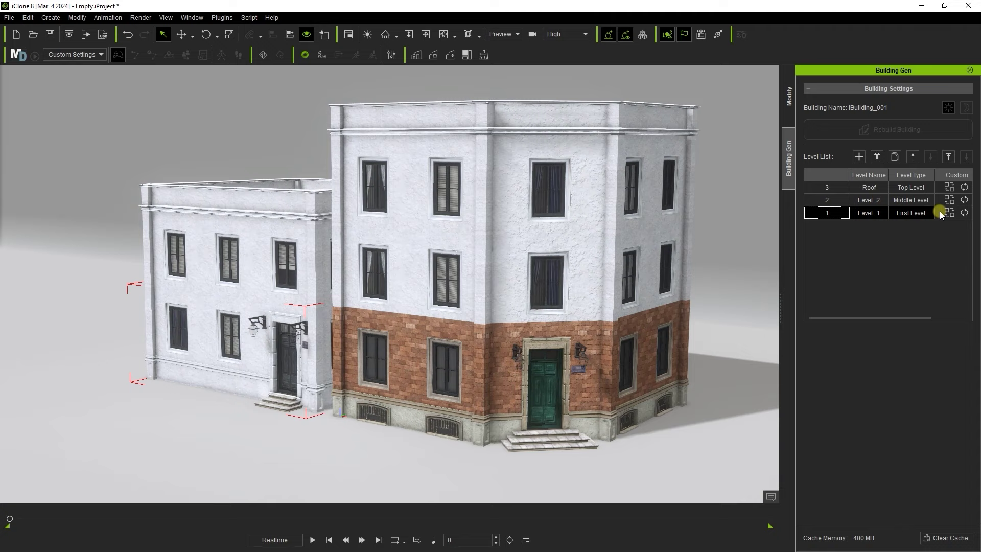
left_click(949, 213)
left_click(100, 162)
left_click(22, 234)
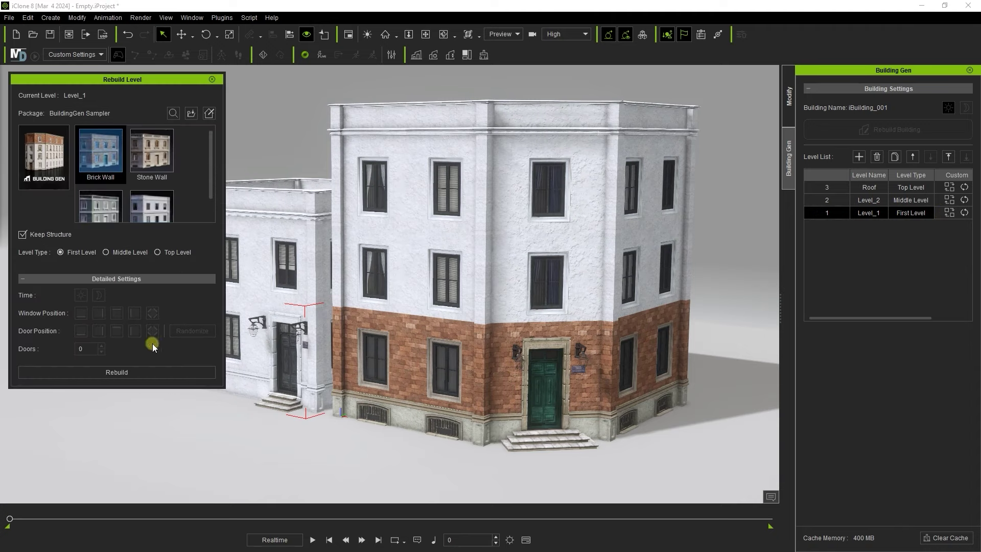
left_click(92, 376)
left_click(213, 82)
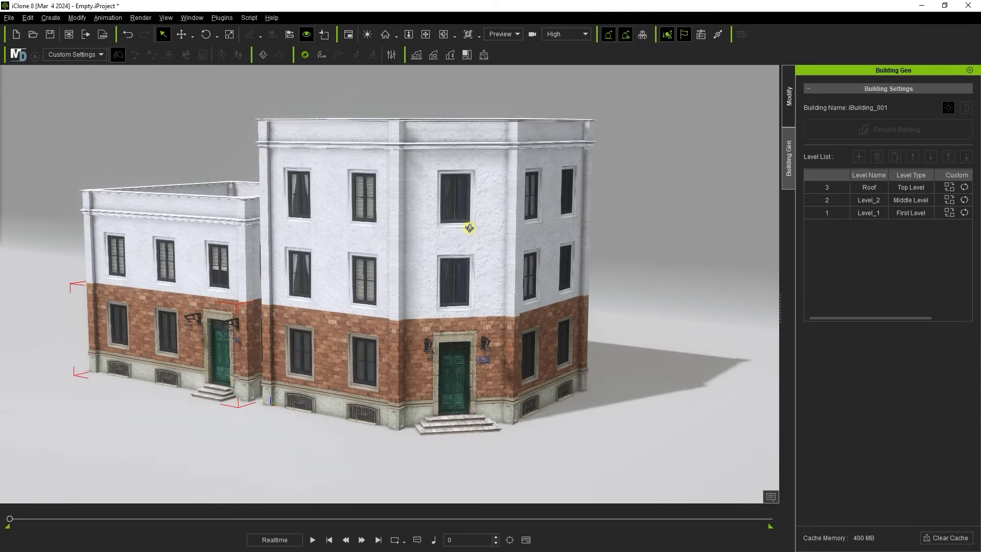
right_click_drag(467, 225, 511, 211)
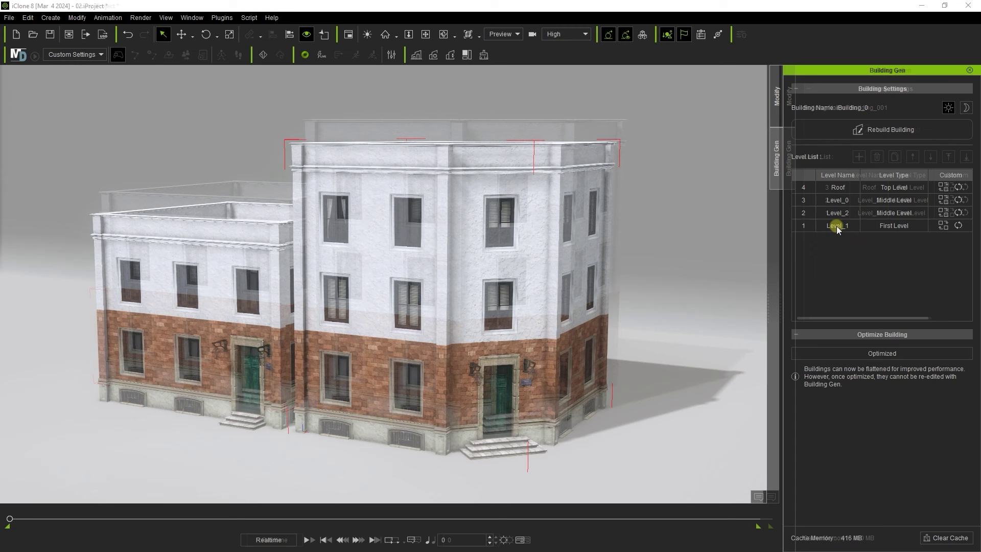
Step: Duplicate middle level Level_2 of the cut-corner building twice
left_click(837, 187)
left_click(840, 213)
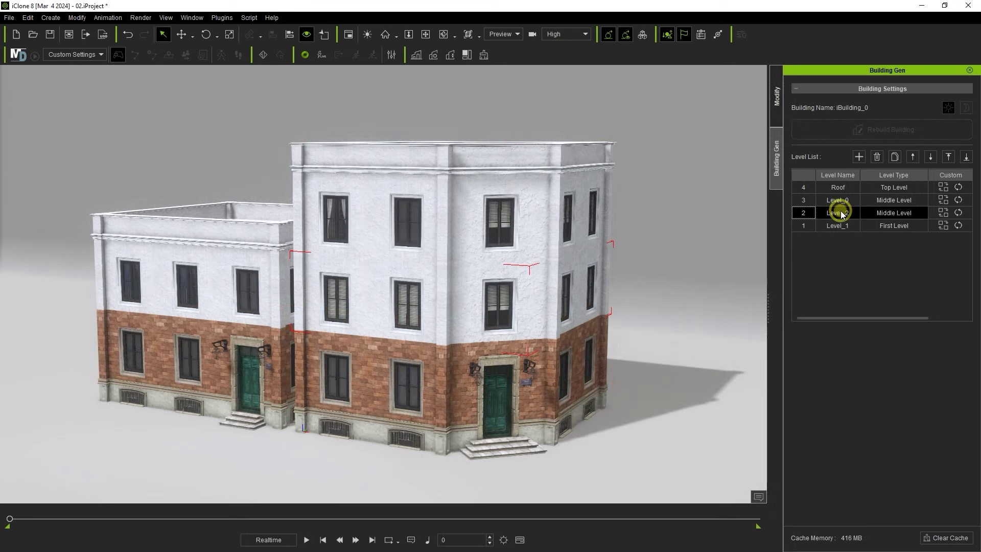
left_click(894, 158)
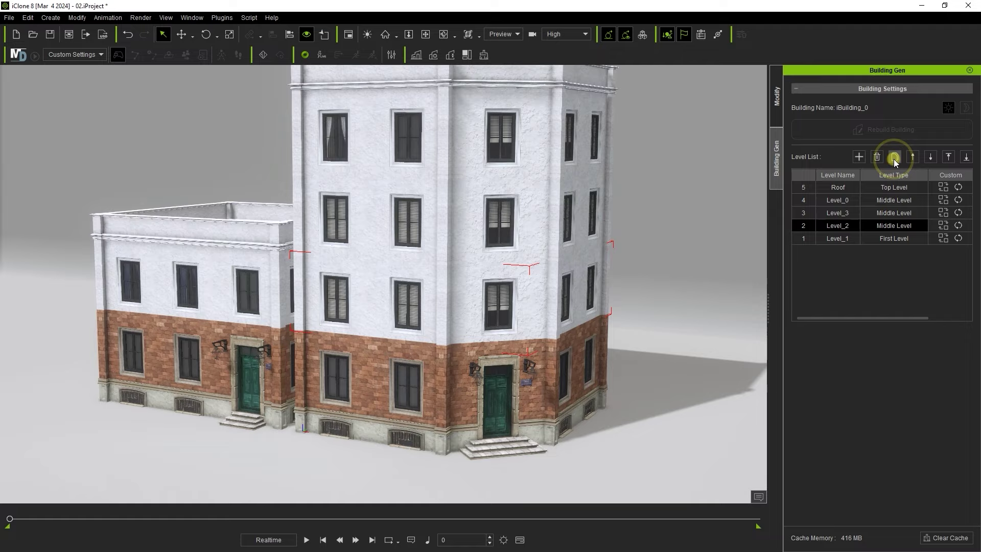
left_click(894, 157)
left_click_drag(500, 228, 521, 240)
Step: Delete the duplicated middle level Level_3 from the cut-corner building
left_click(883, 202)
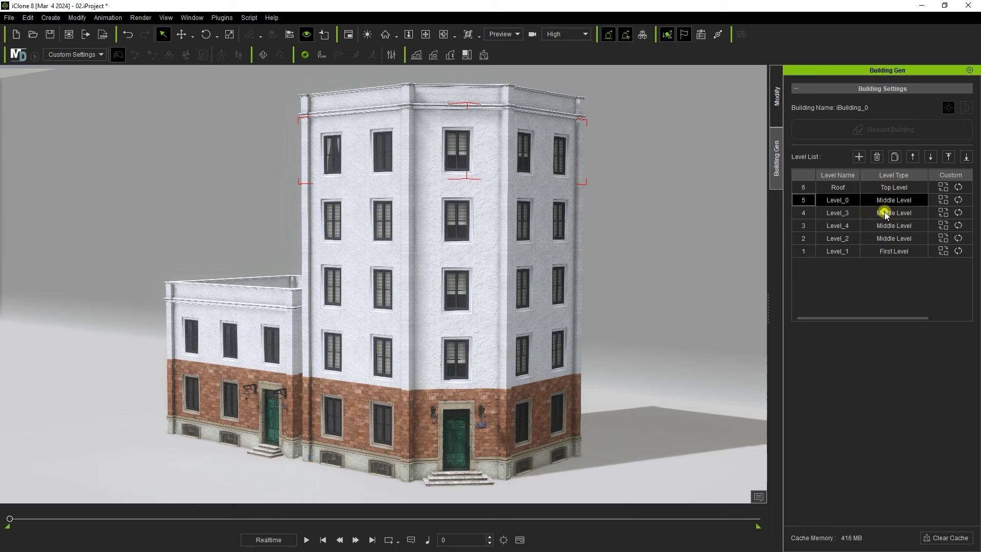
left_click(885, 211)
left_click(877, 157)
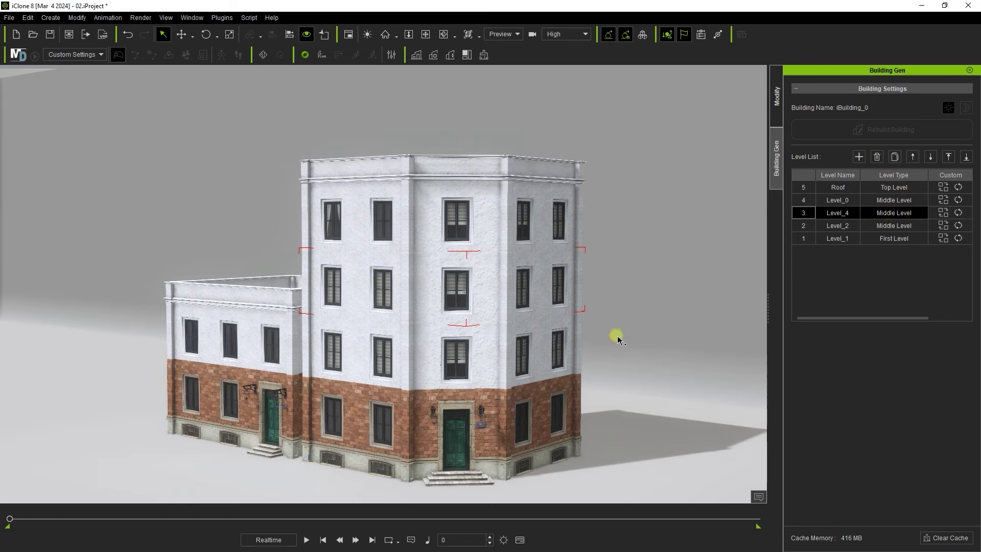
Step: Rebuild Level_4 as a Top Level in the Brick Wall style with Keep Structure enabled
scroll(486, 245, "up", 4)
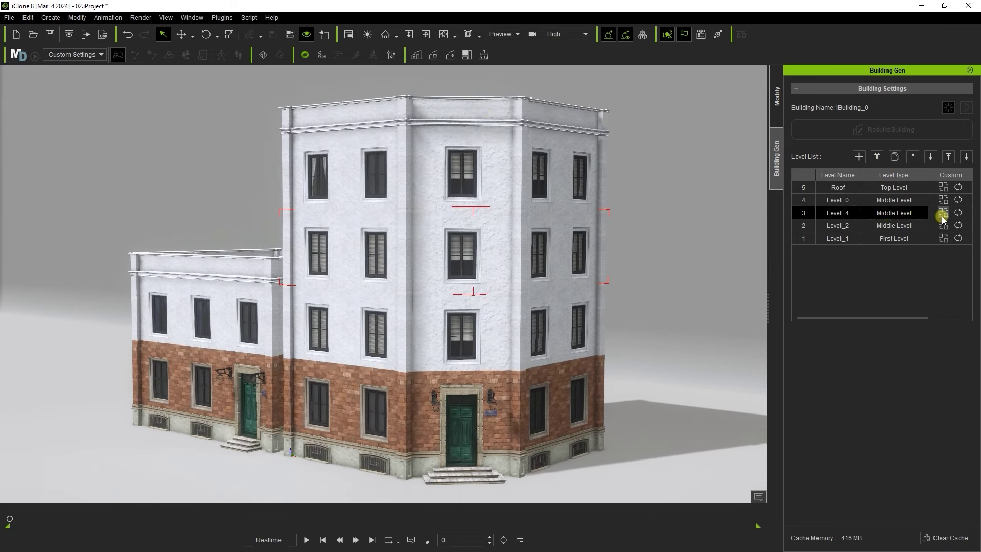
left_click(943, 215)
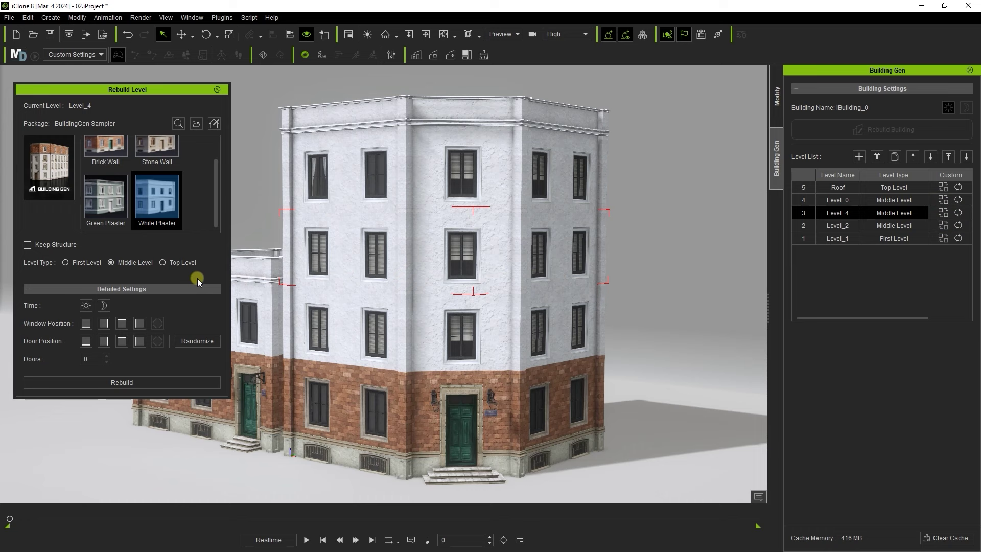
left_click(27, 245)
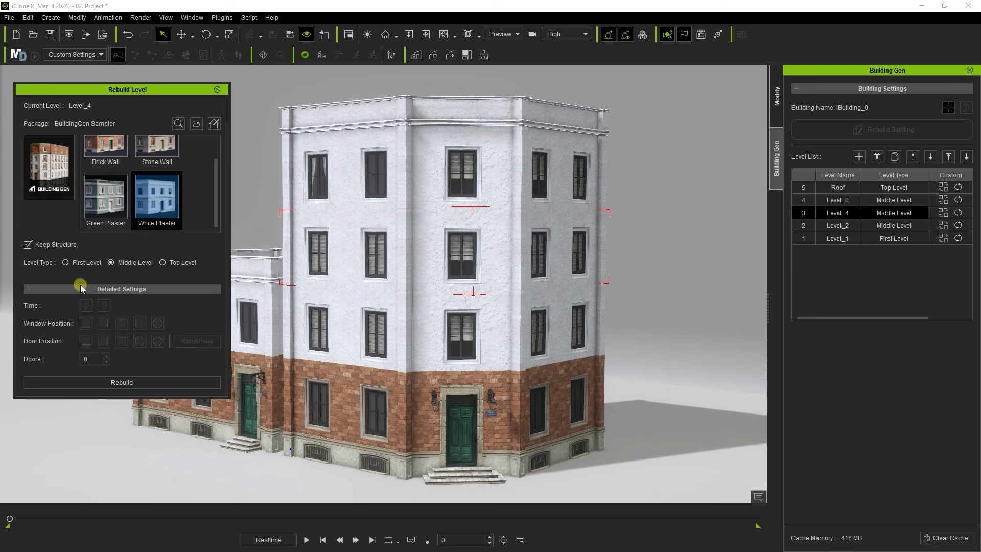
left_click(162, 263)
left_click_drag(218, 216, 218, 204)
left_click(104, 169)
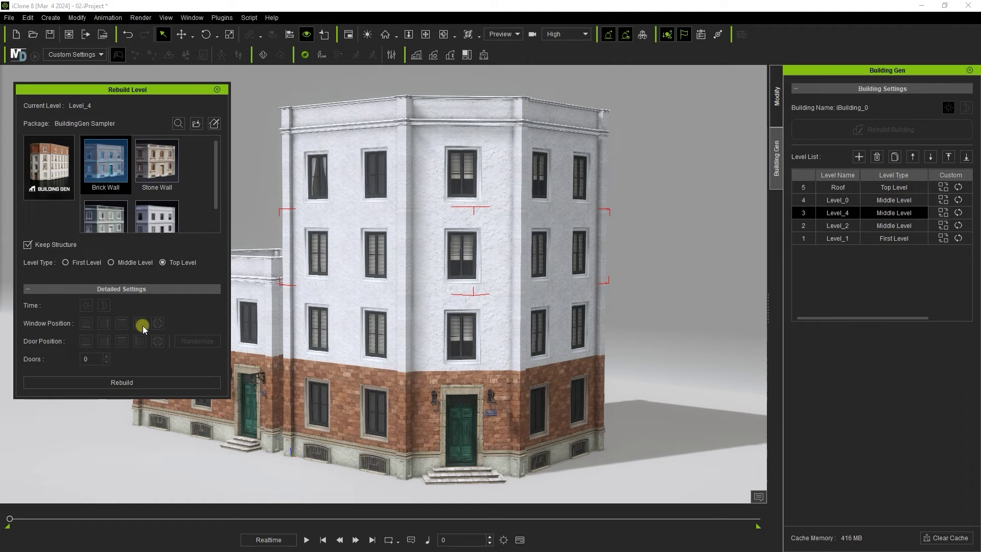
left_click(130, 382)
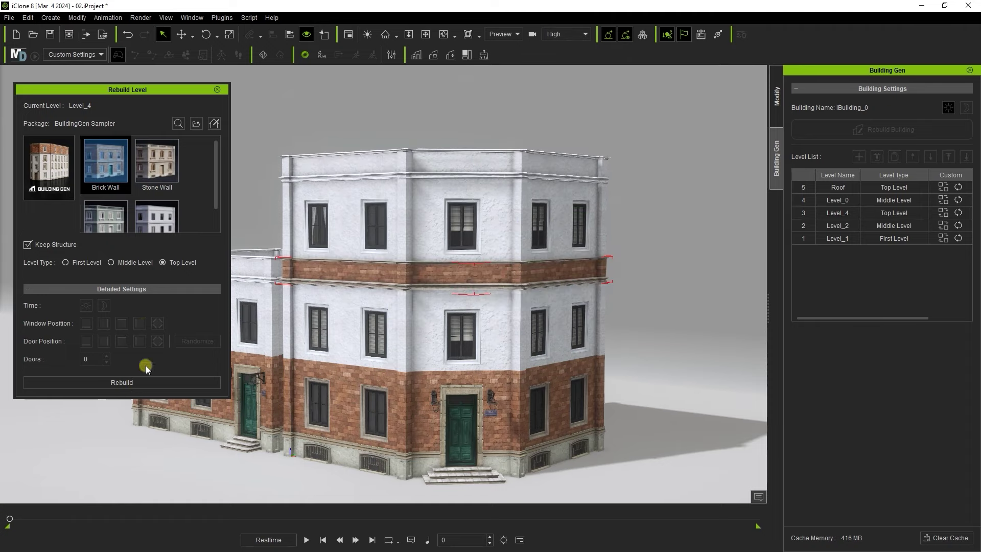
left_click(217, 90)
mouse_move(352, 360)
right_mouse_down()
mouse_move(526, 437)
mouse_move(508, 401)
mouse_move(367, 357)
right_mouse_up()
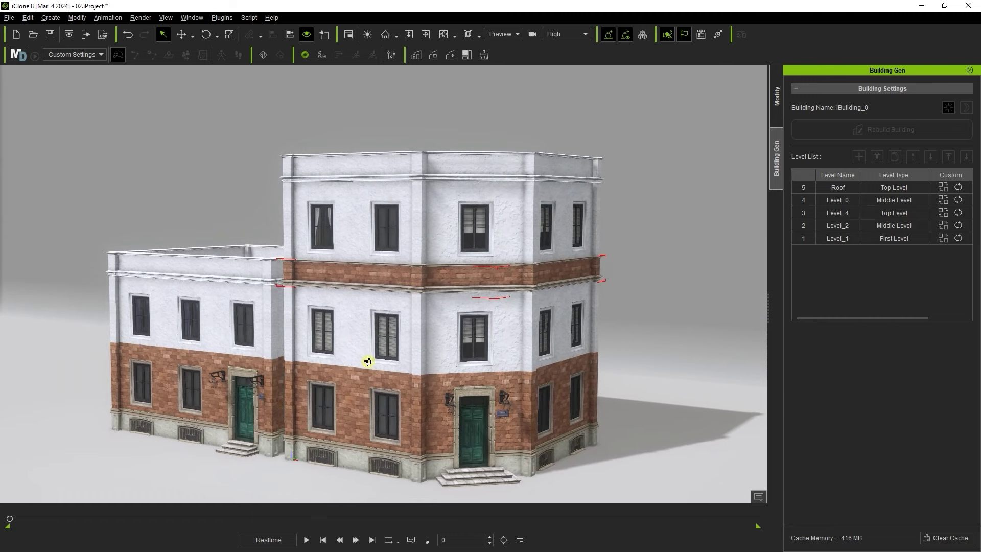
Step: Move the brick Level_4 down one position in the building, below Level_2
left_click(846, 202)
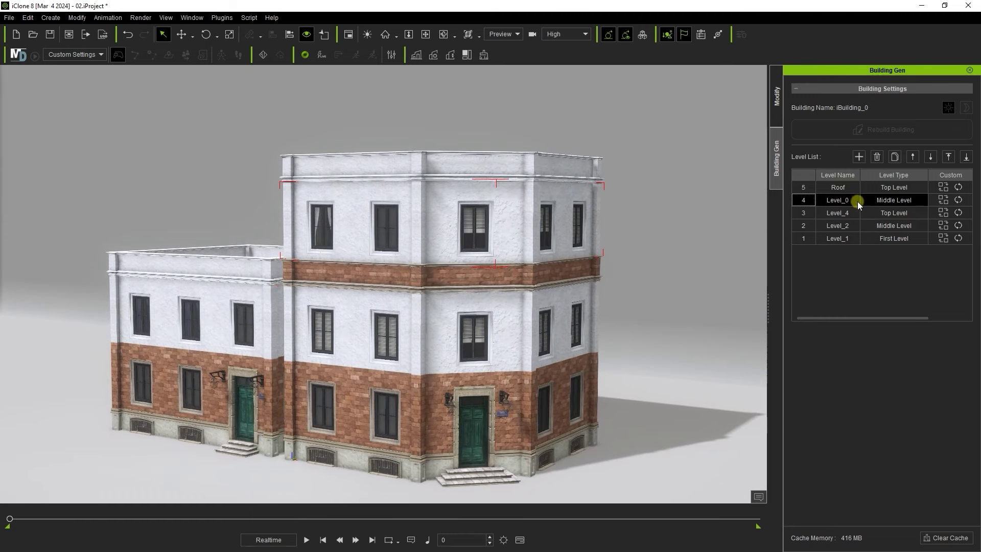
left_click(899, 214)
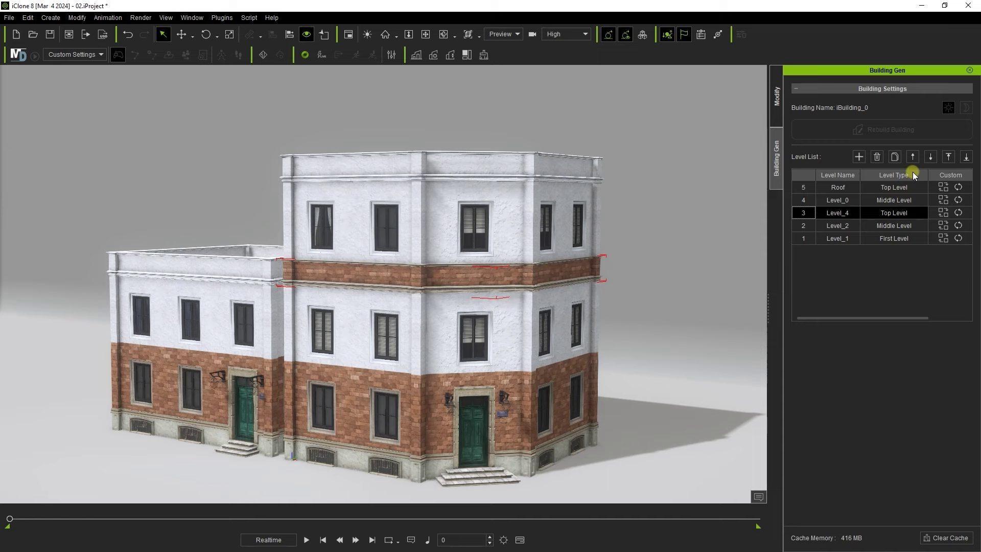
left_click(929, 156)
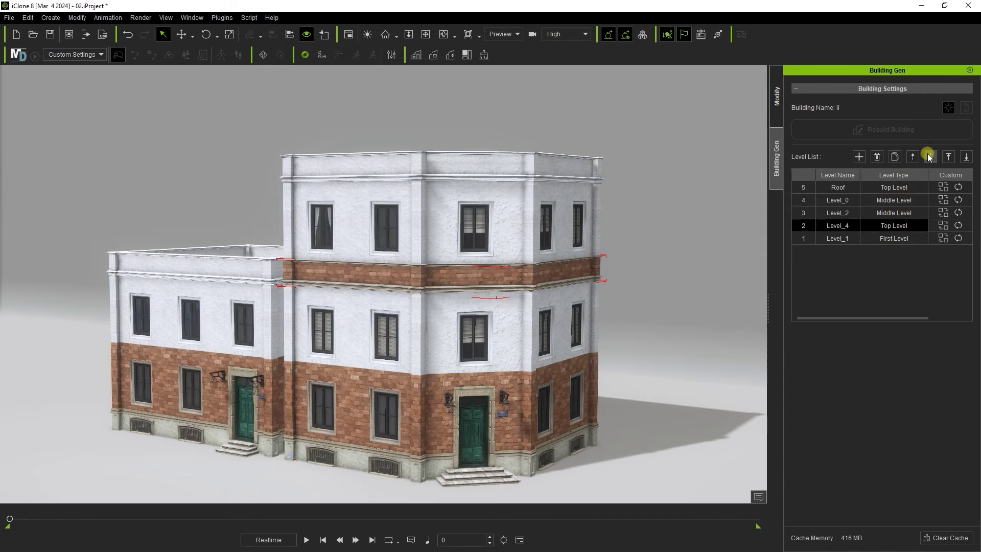
left_click_drag(462, 346, 528, 271)
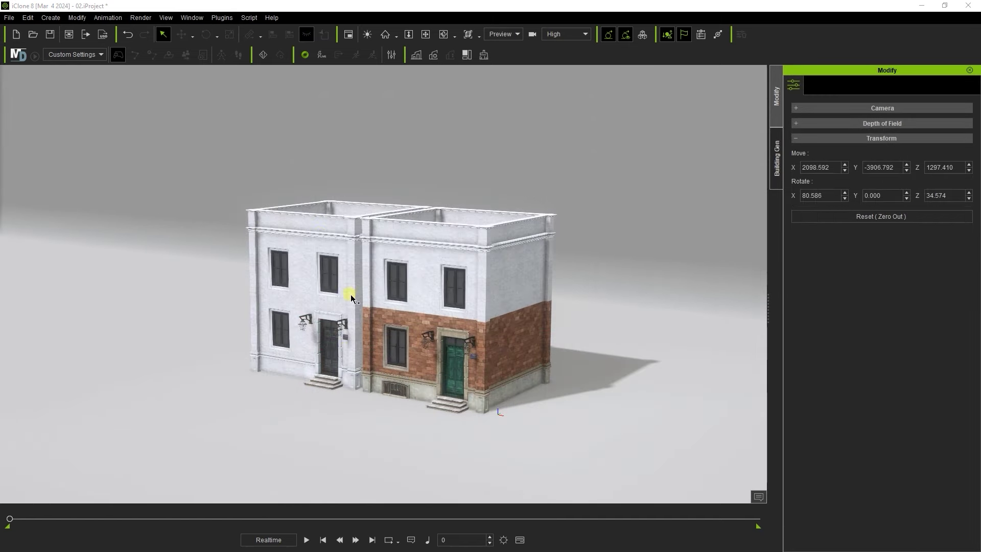
Step: Build a new White Plaster building with 4 levels, 3 x 3 units, a cut second corner and one door
left_click_drag(459, 303, 399, 286)
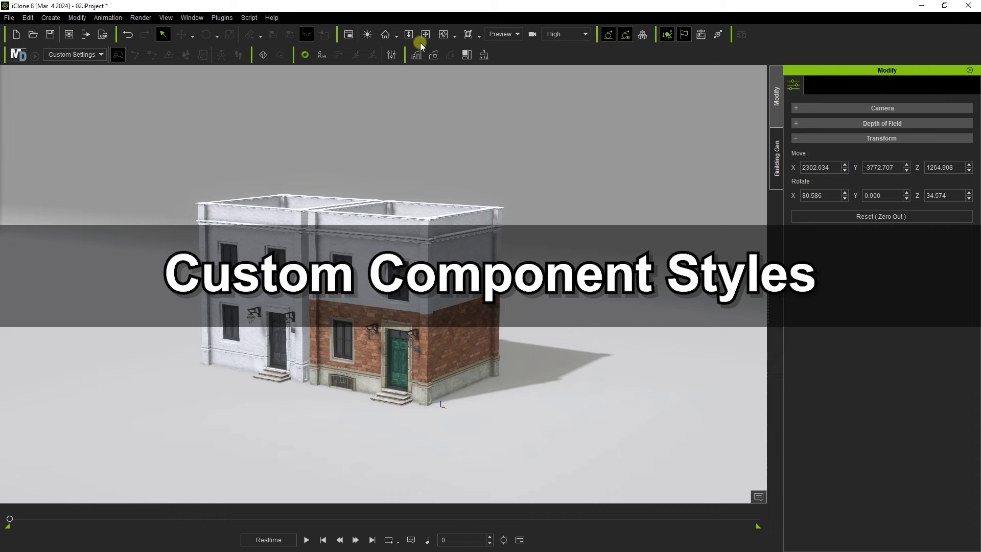
left_click(416, 55)
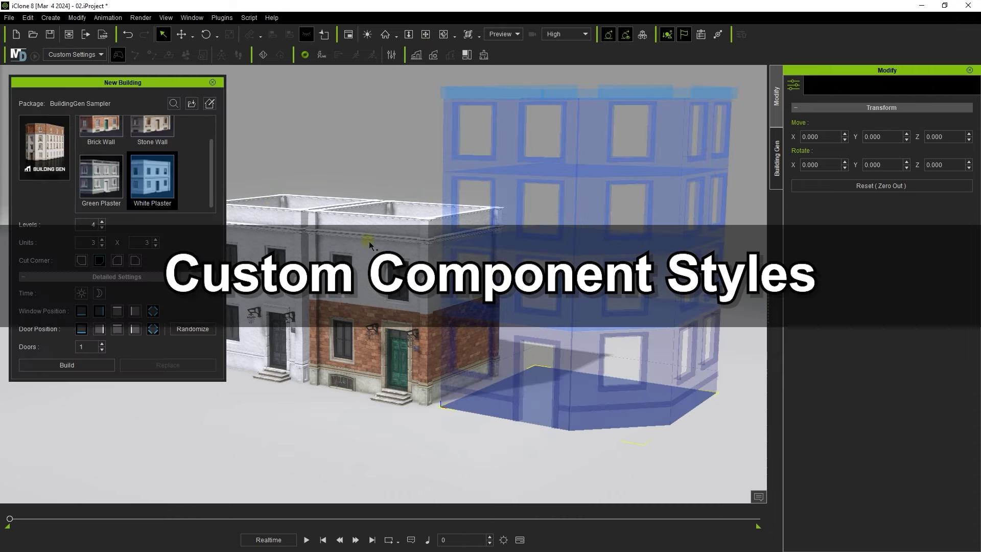
scroll(109, 160, "up", 1)
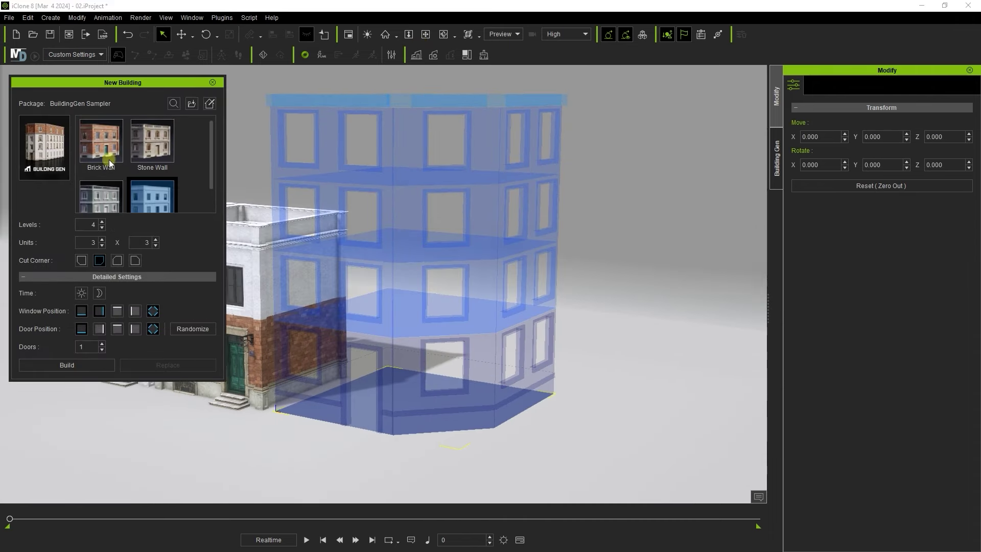
left_click_drag(211, 157, 210, 185)
left_click(193, 329)
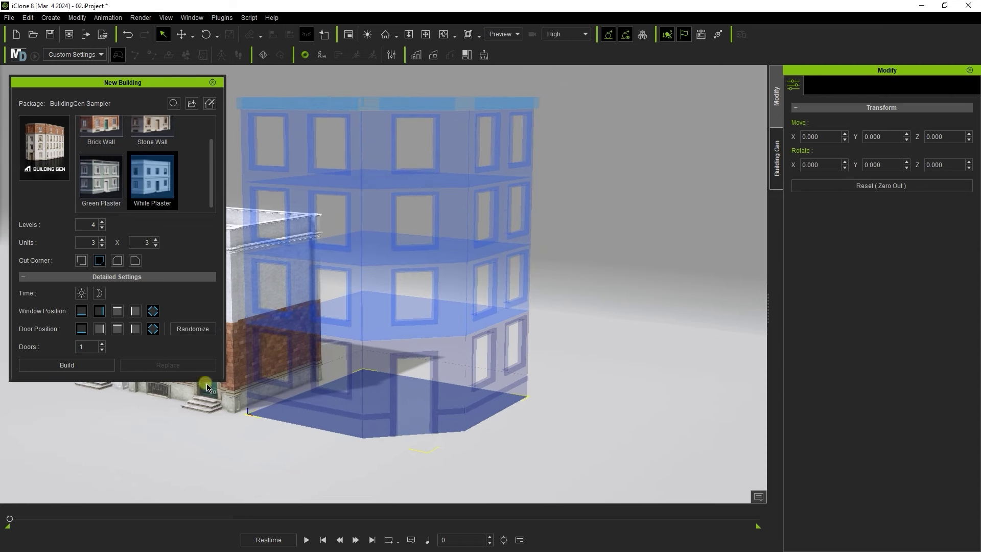
left_click(73, 365)
Step: Open the custom style editor, preview the Brick Wall style's components and return to White Plaster
left_click(209, 104)
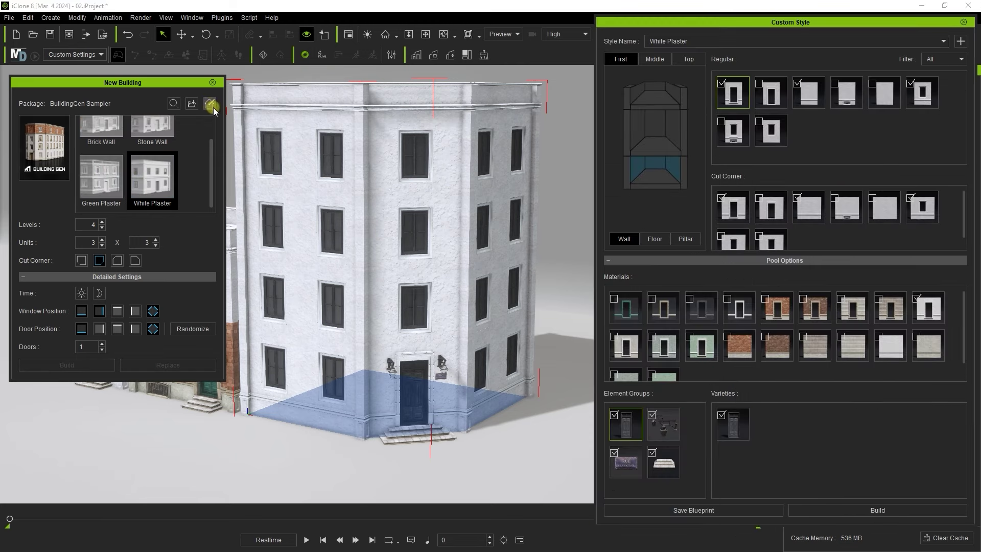
left_click(780, 23)
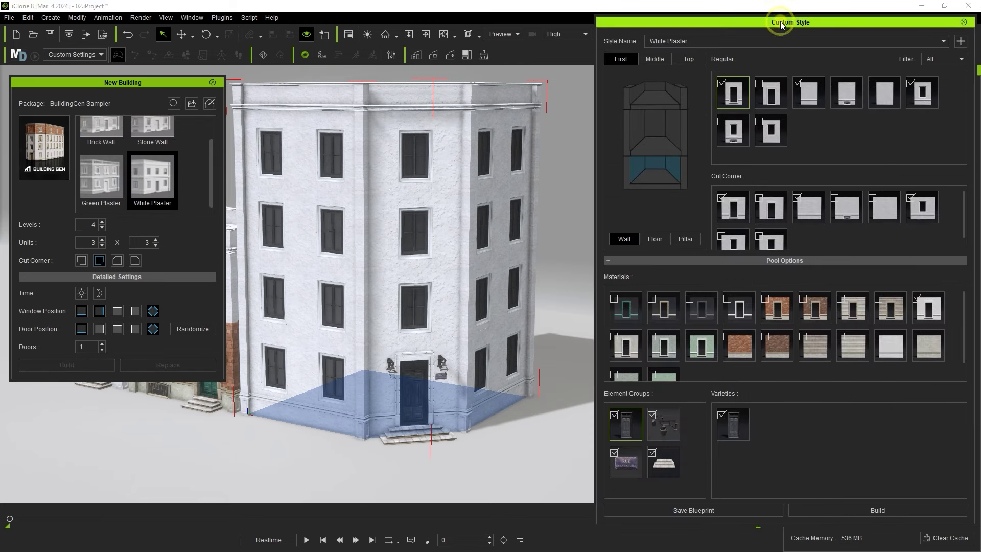
left_click(688, 42)
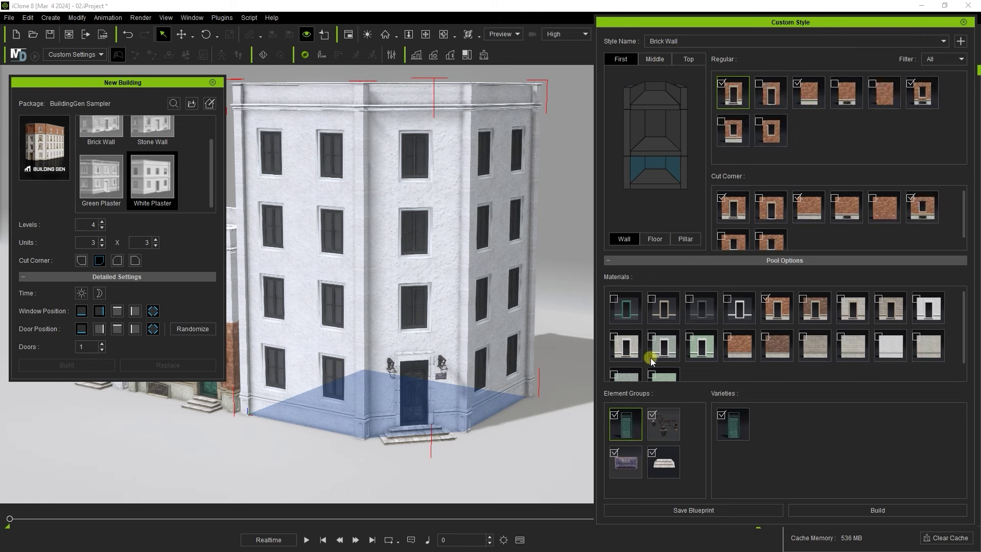
left_click(687, 43)
left_click(677, 74)
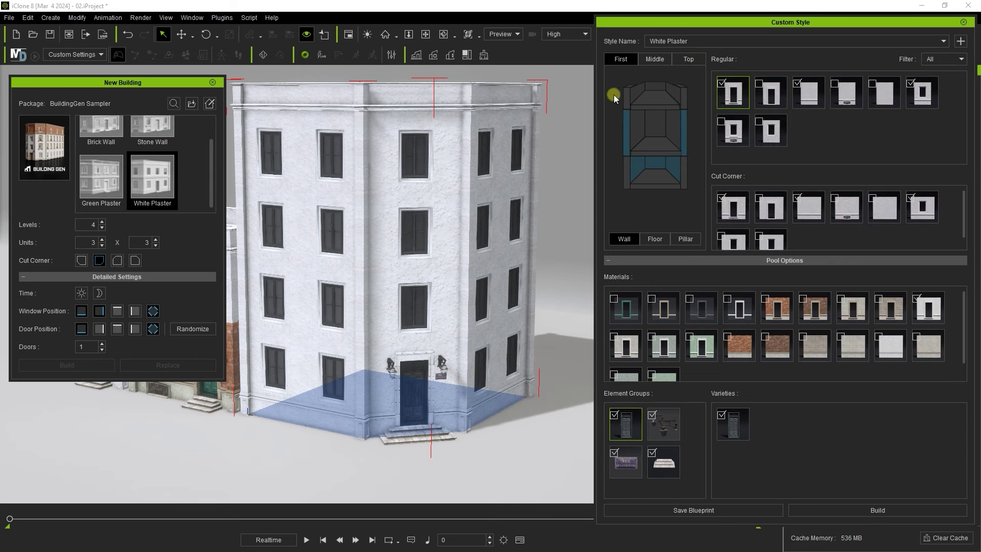
Step: Examine the floor, pillar and wall component options for the first level of the White Plaster style
left_click(653, 240)
left_click(686, 239)
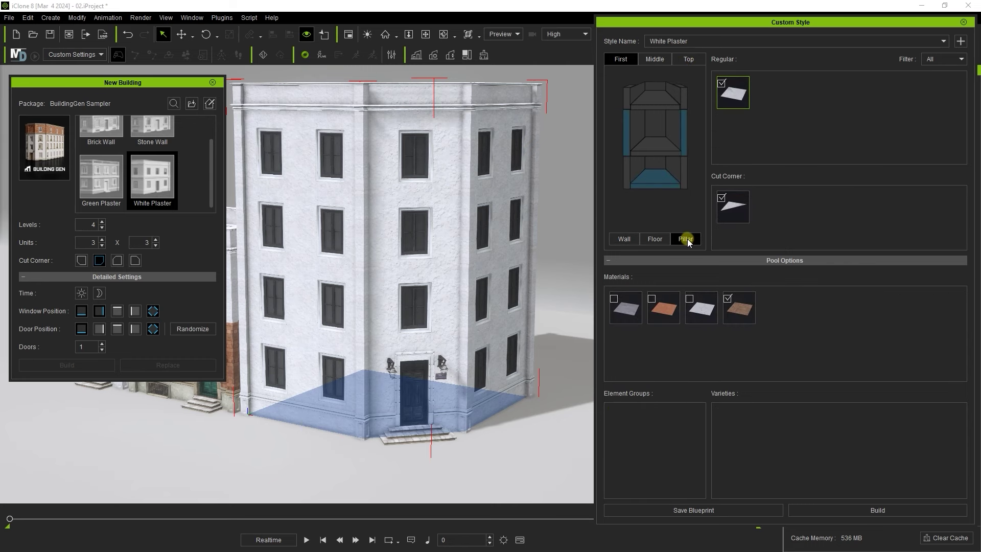
left_click(637, 239)
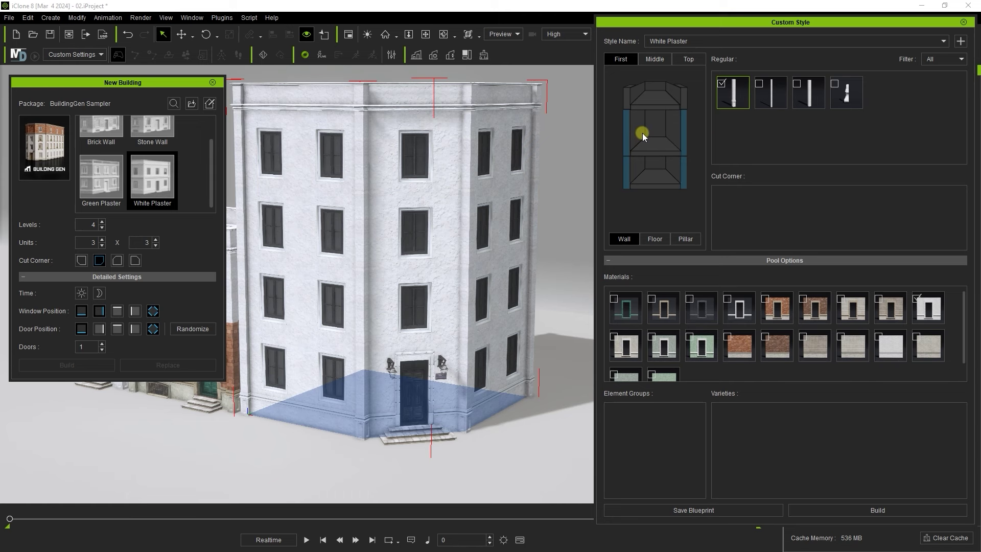
Step: Examine the wall component options for the middle and top levels, and the first level's cut-corner walls
left_click(650, 60)
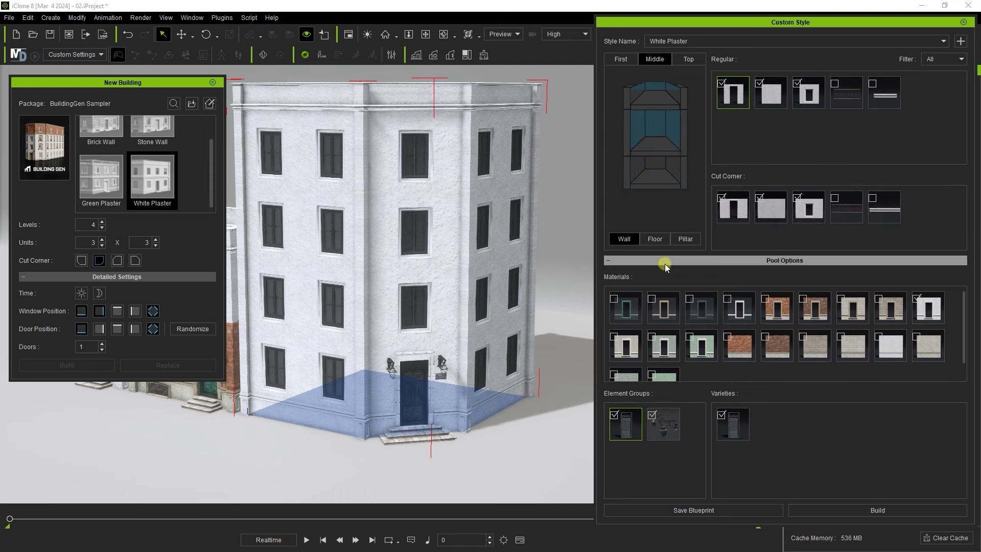
left_click(688, 60)
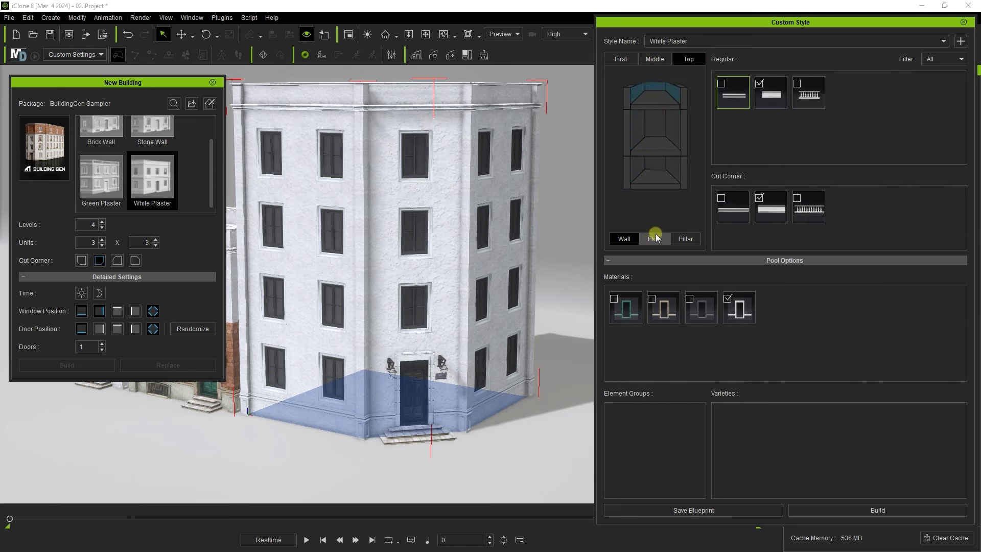
left_click(620, 59)
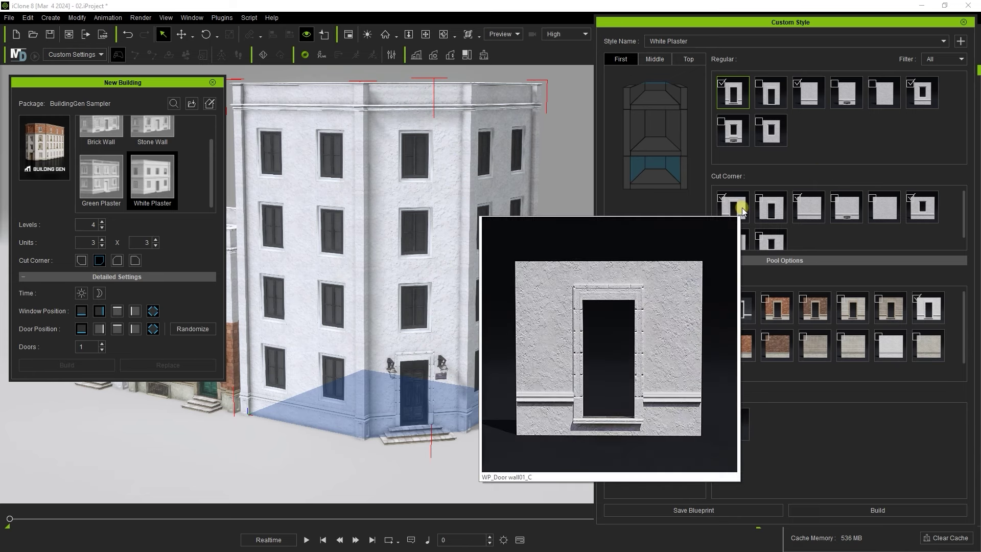
mouse_move(813, 215)
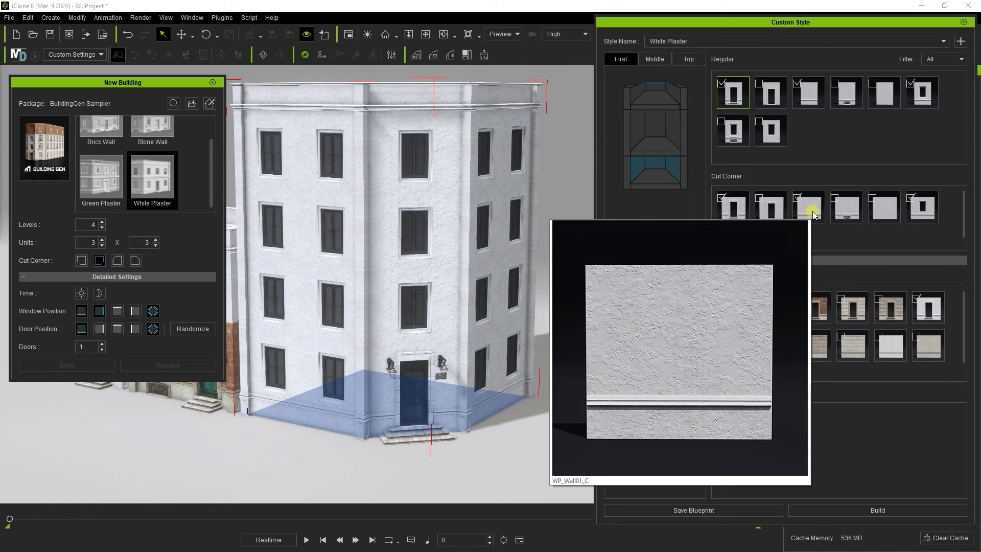
mouse_move(933, 214)
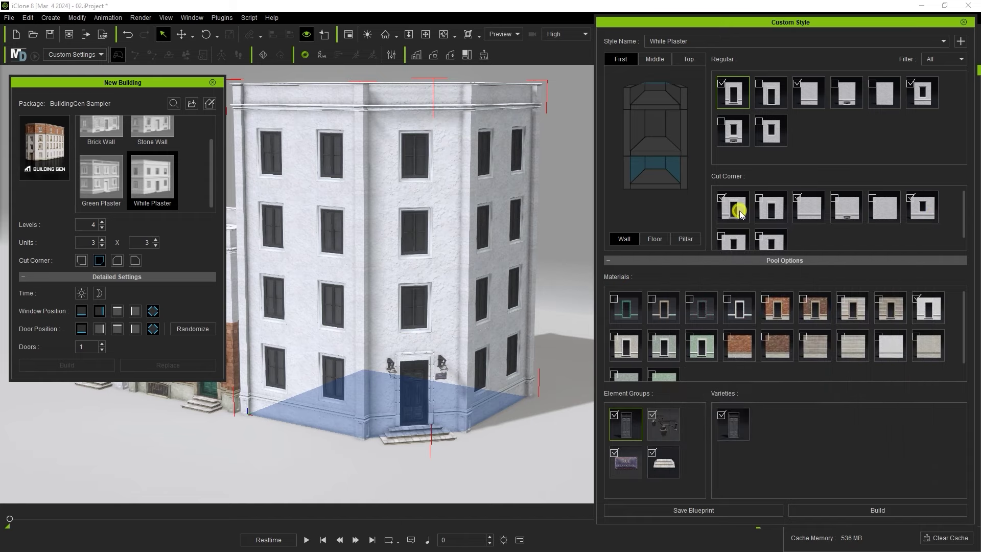
Step: Replace the white plaster with red brick on the first level's cut-corner door wall and rebuild the building
left_click(740, 210)
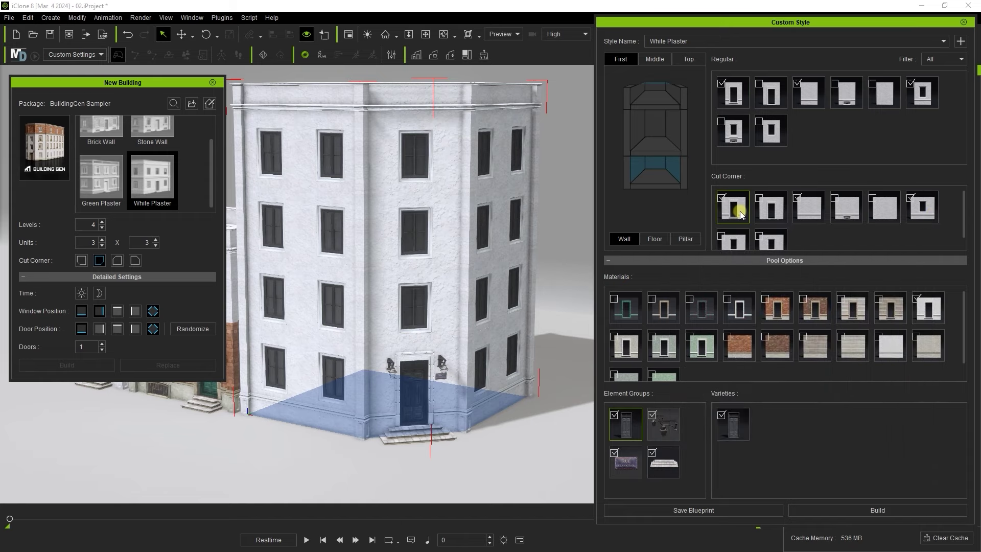
left_click(917, 299)
left_click(817, 513)
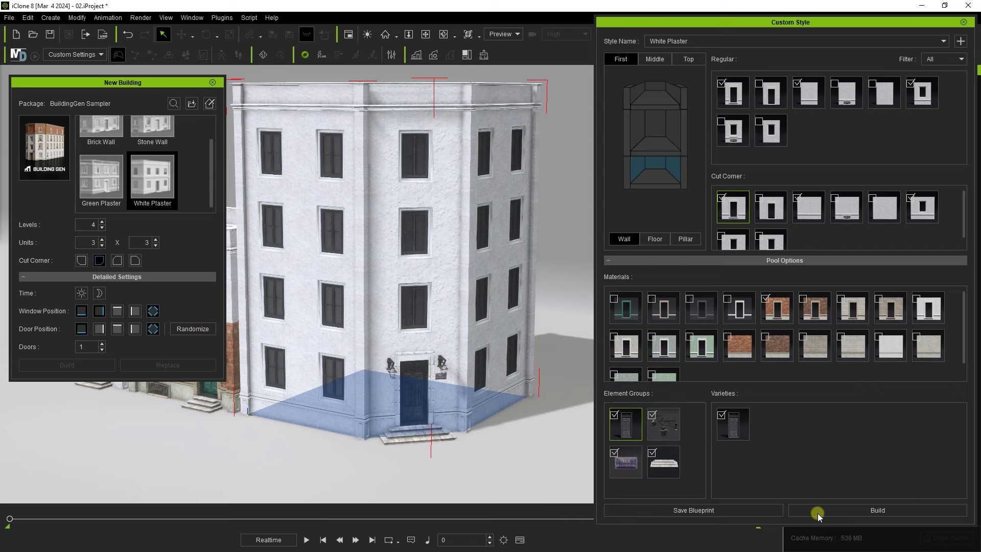
middle_click_drag(459, 354, 398, 329)
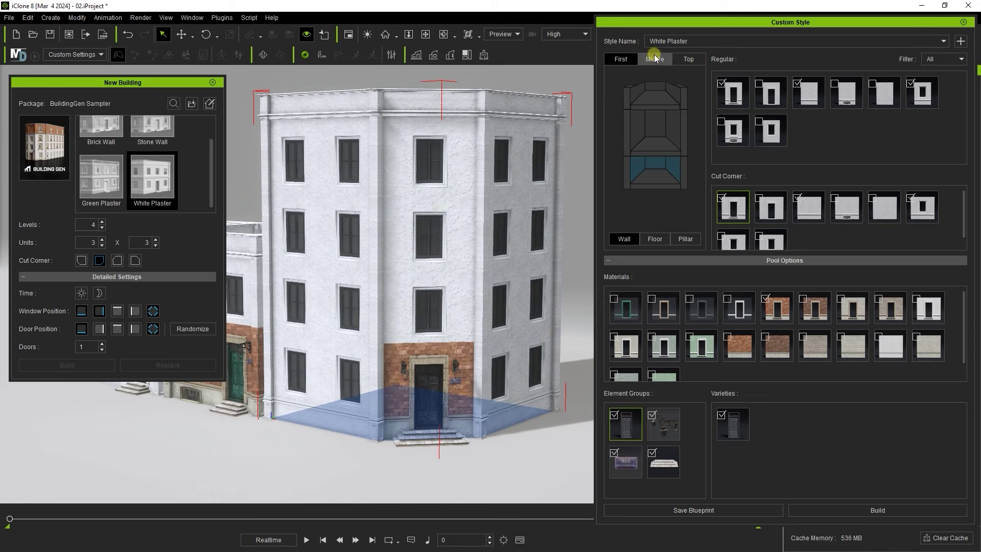
Step: Filter the middle-level walls by Window, replace white plaster with red brick on the cut-corner window wall, and build
left_click(655, 57)
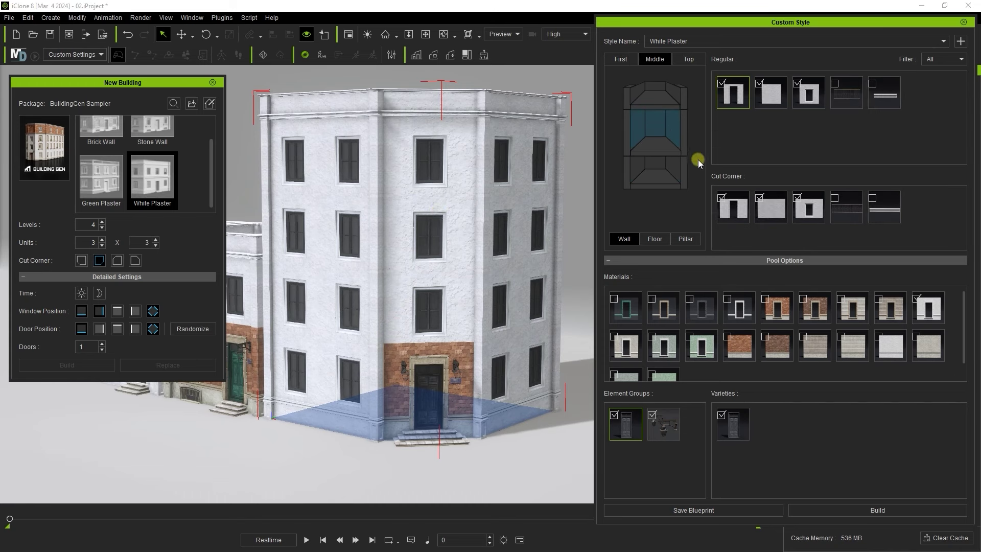
left_click(807, 217)
left_click(935, 61)
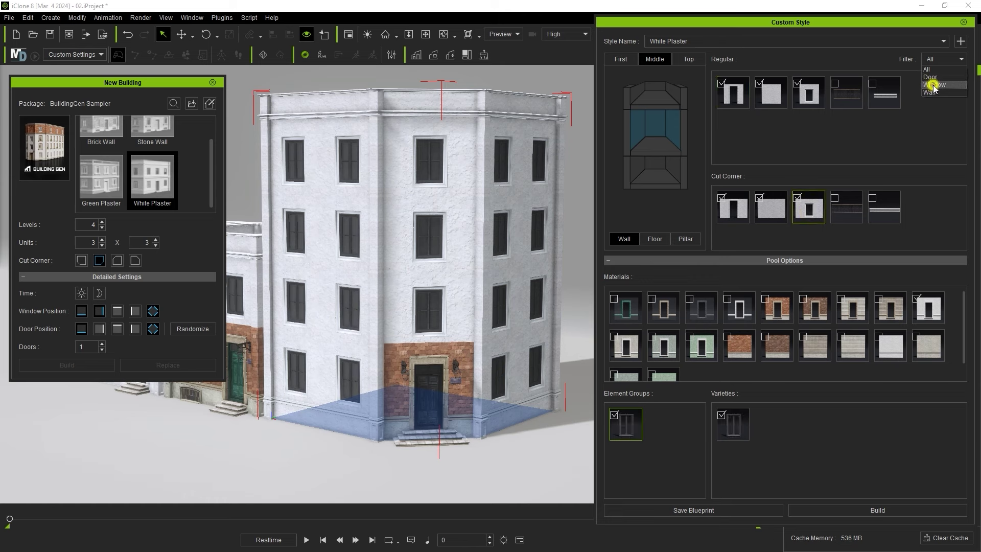
left_click(933, 85)
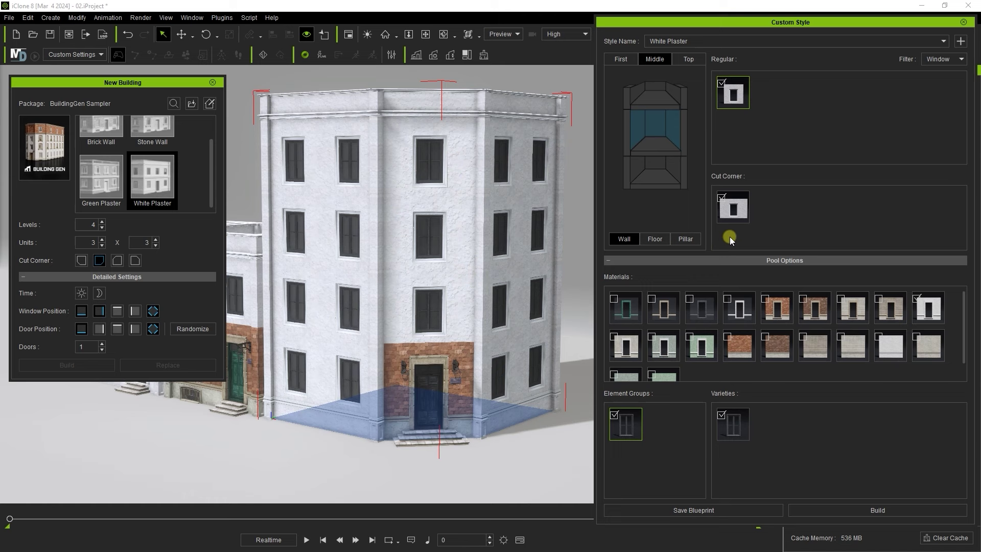
left_click(739, 212)
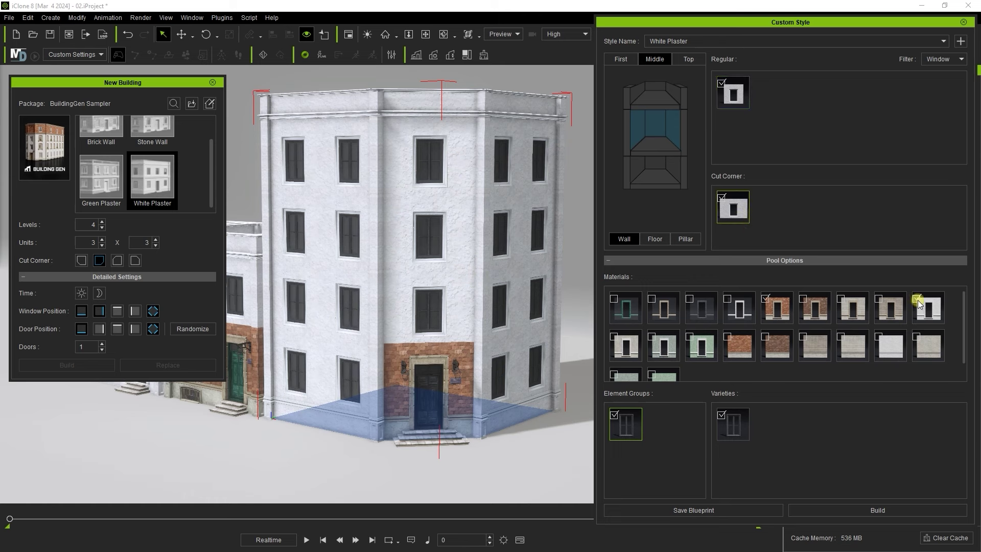
left_click(876, 509)
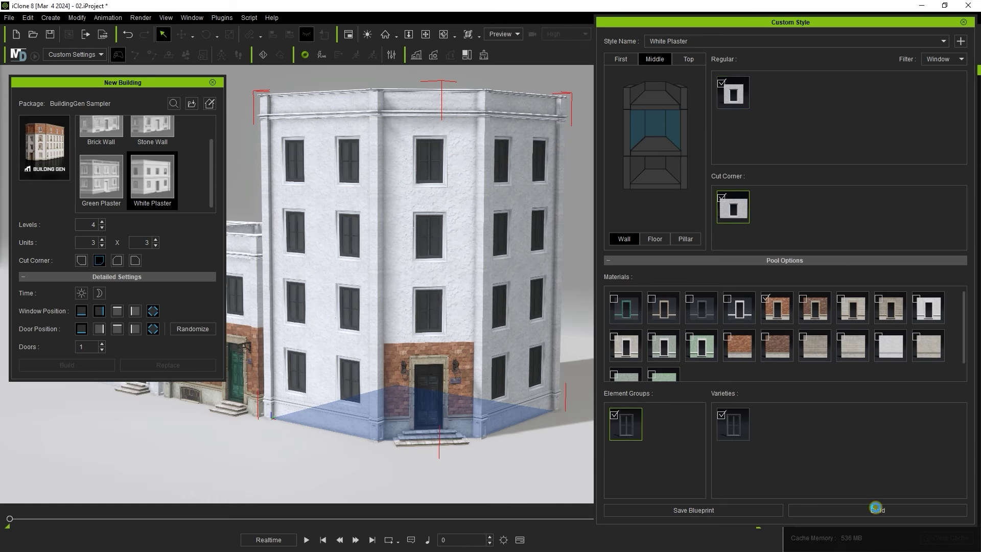
Step: Show all top-level walls, switch the cut-corner parapet's material from white to red brick, and build
left_click(689, 60)
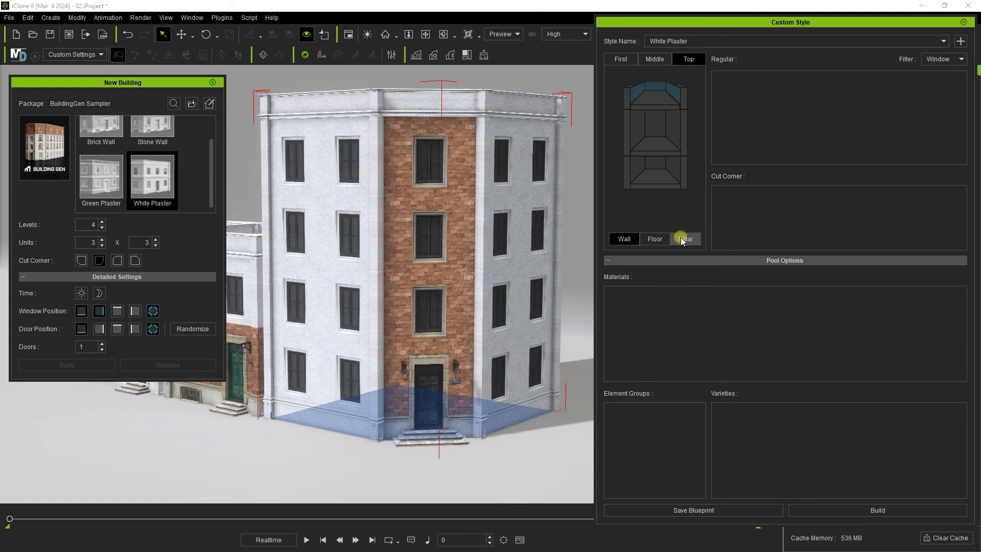
left_click(944, 59)
left_click(931, 71)
left_click(771, 207)
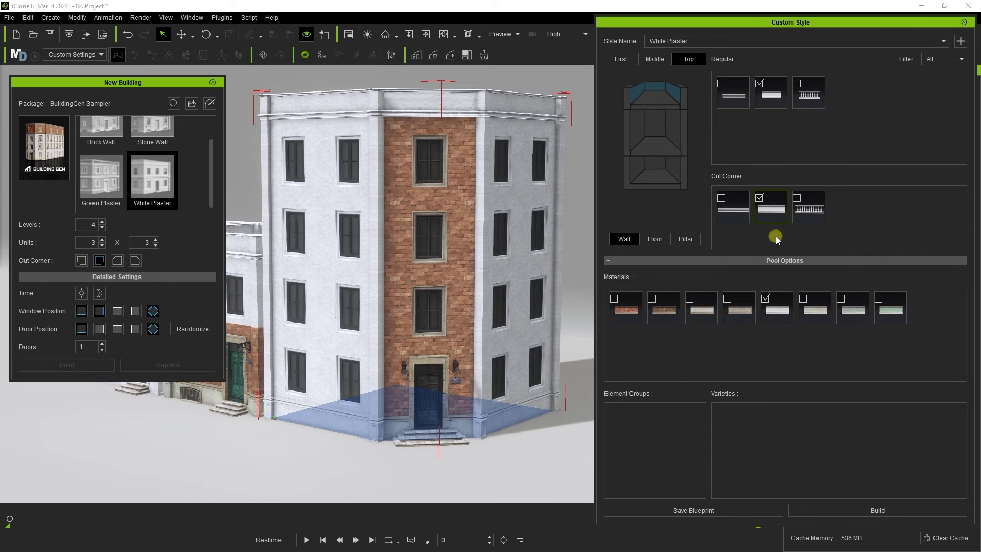
left_click(613, 299)
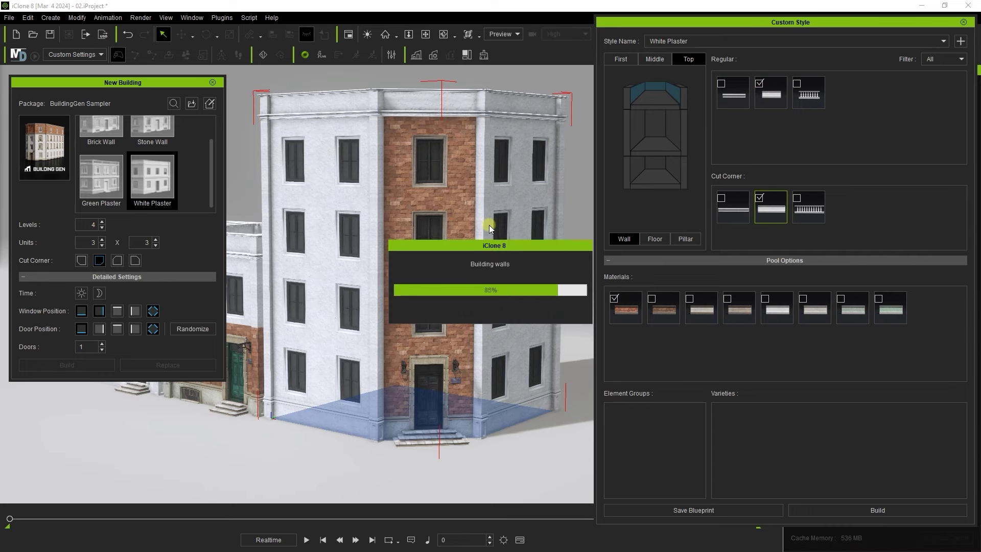
right_click_drag(444, 166, 503, 183)
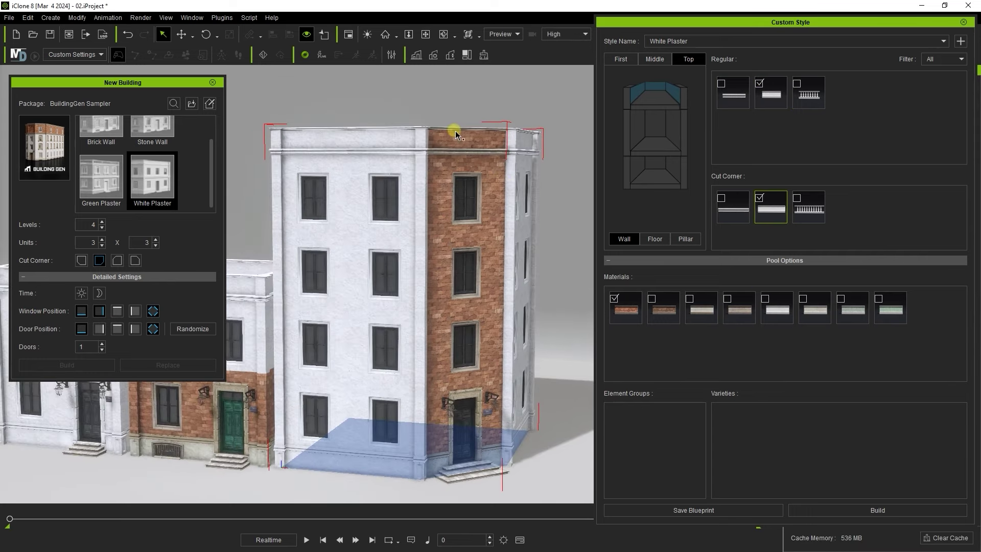
Step: Switch the regular top-level parapet wall from white to red brick and rebuild the building
left_click(773, 96)
left_click(613, 298)
left_click(765, 298)
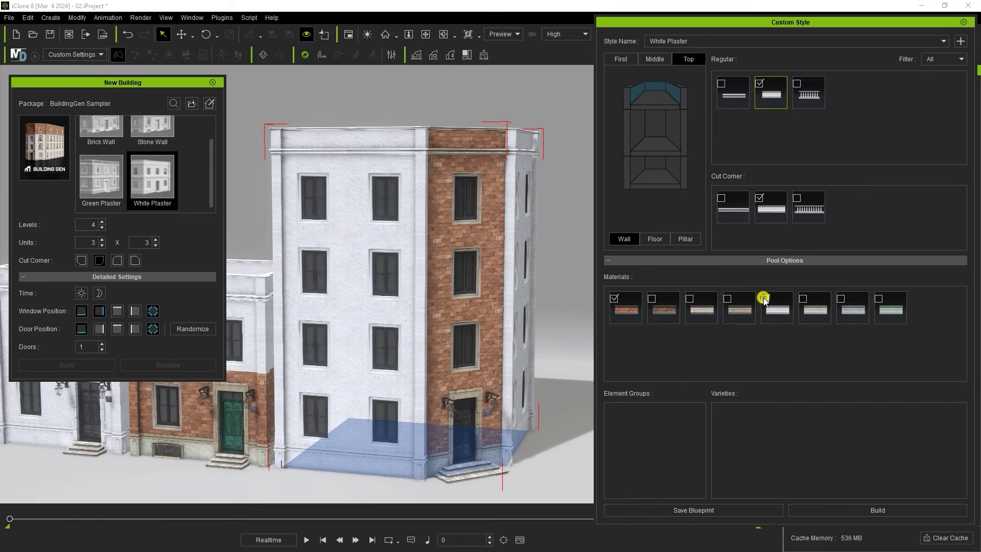
left_click(797, 509)
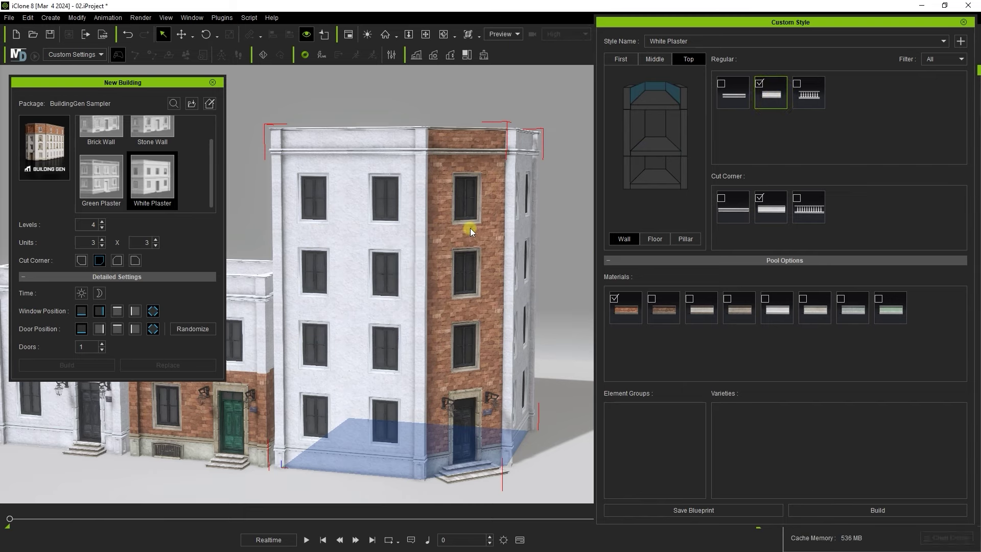
right_click_drag(528, 221, 438, 257)
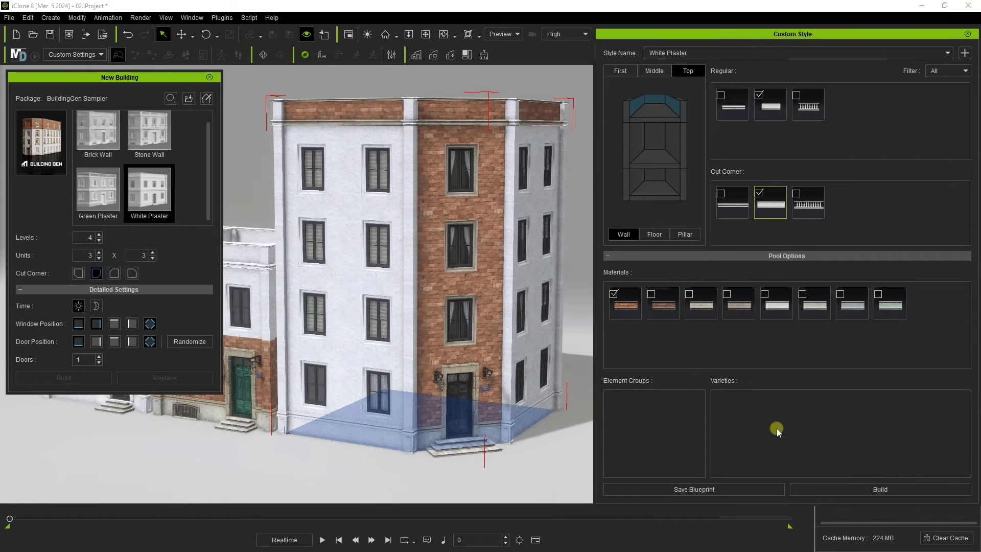
Step: Save the style as a blueprint named Custom Style in the Building folder
left_click(686, 489)
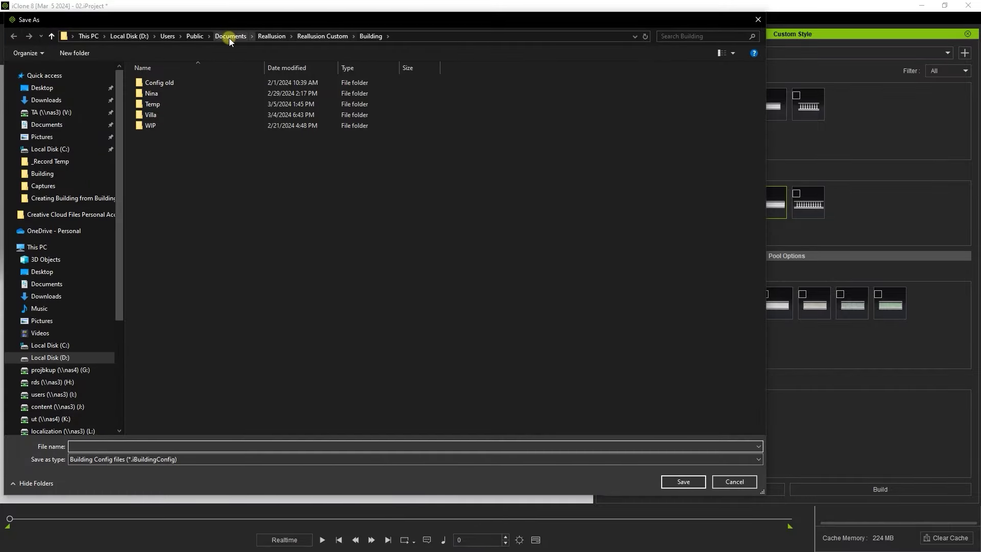
left_click(188, 445)
type("Custom")
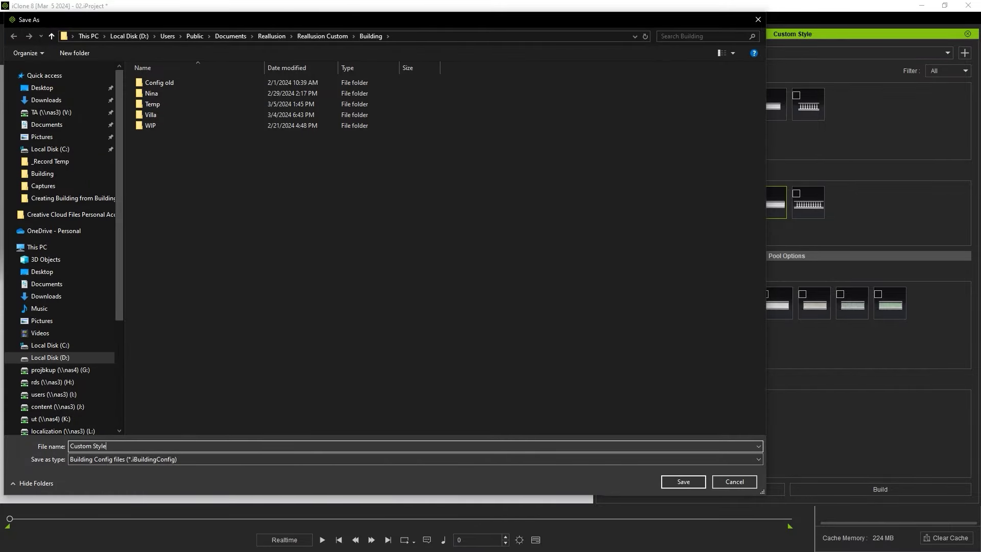
type(" Style")
left_click(683, 481)
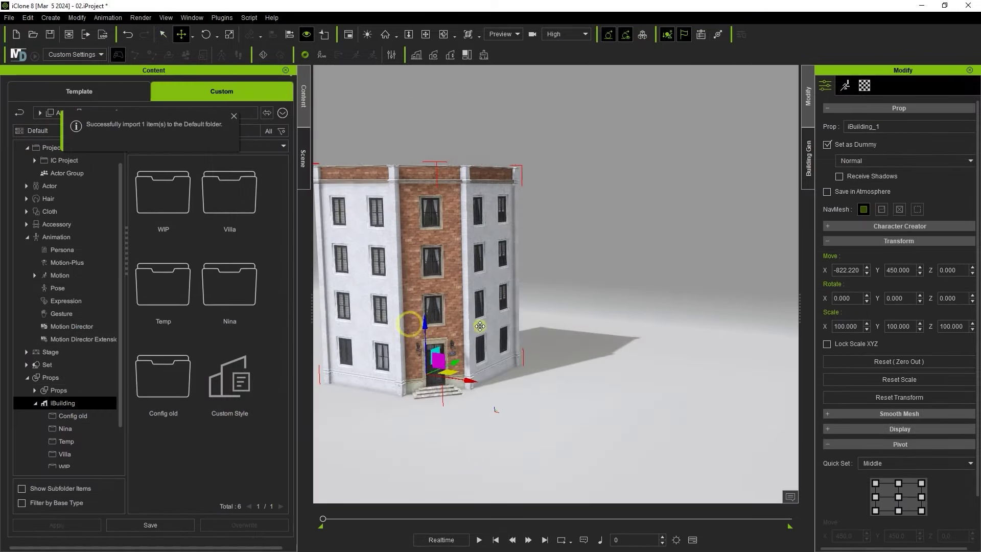
Step: Frame the whole building in the viewport and capture it as the thumbnail of the Custom Style content item
right_click_drag(405, 296, 401, 214)
scroll(519, 300, "up", 5)
left_click(163, 34)
right_click(229, 375)
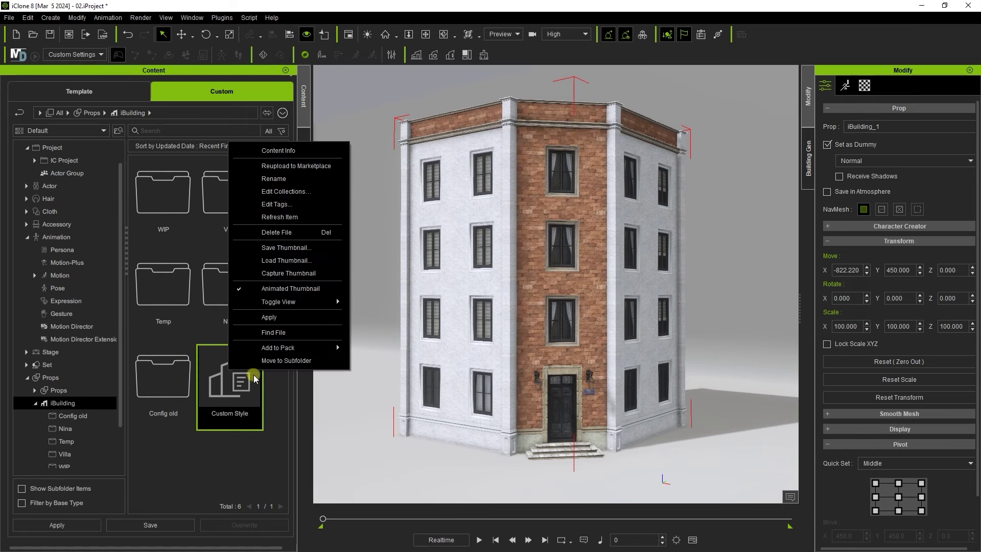
left_click(262, 250)
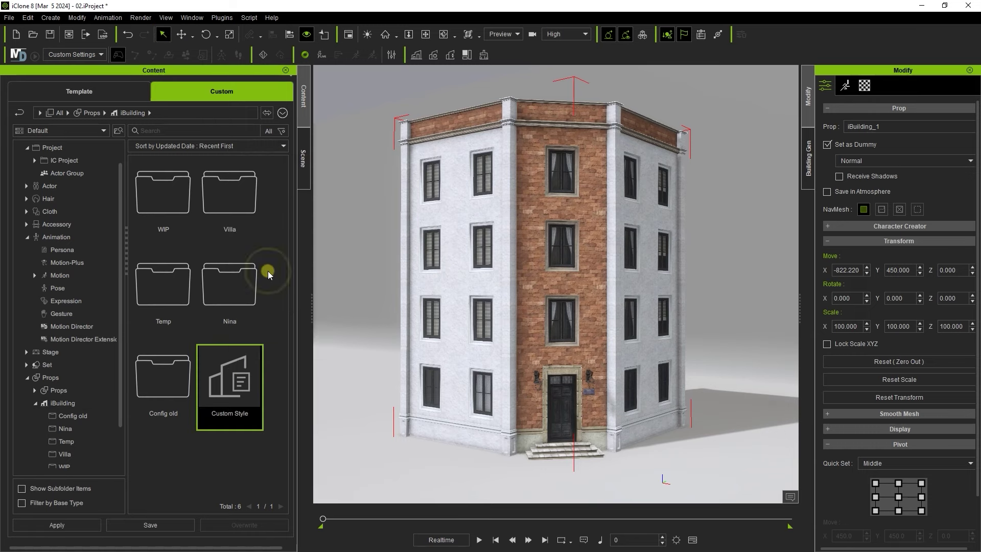
Step: Close the Modify and Building Gen panels and frame the building with empty ground beside it
right_click_drag(570, 341, 541, 363)
left_click(969, 70)
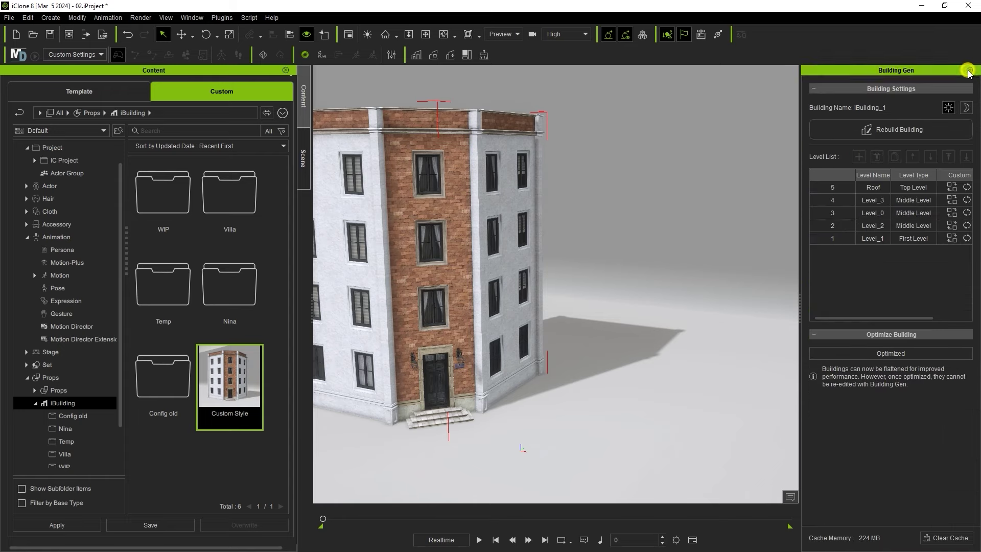
left_click(969, 70)
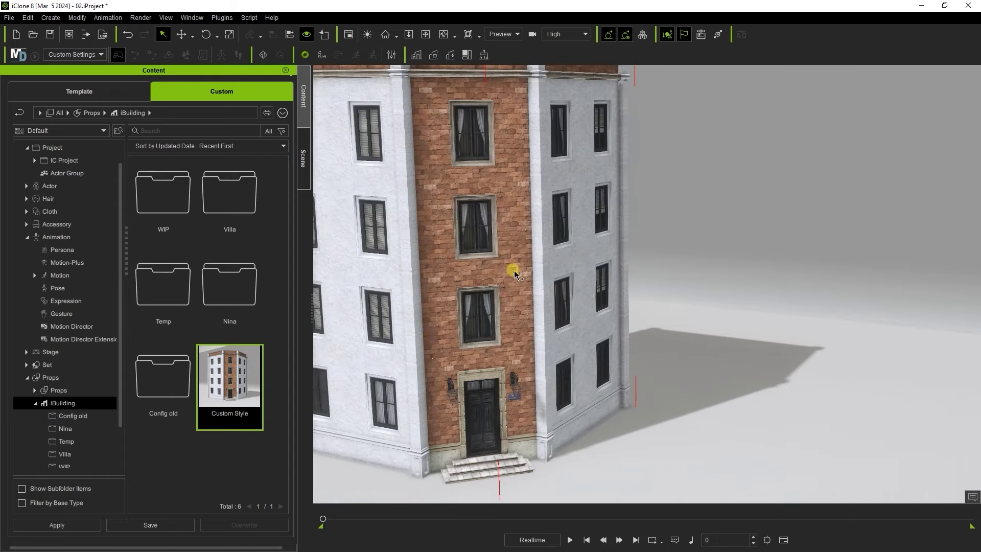
right_click_drag(510, 267, 345, 385)
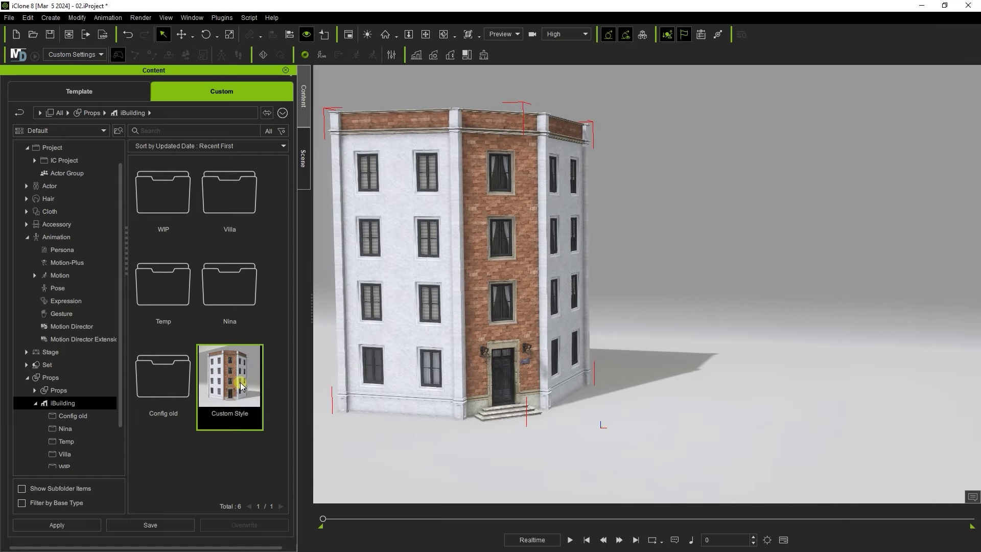
Step: Load the Custom Style blueprint and build a new building from it with 4 levels, 3 x 3 units and the first two corners cut
double_click(240, 382)
left_click(149, 203)
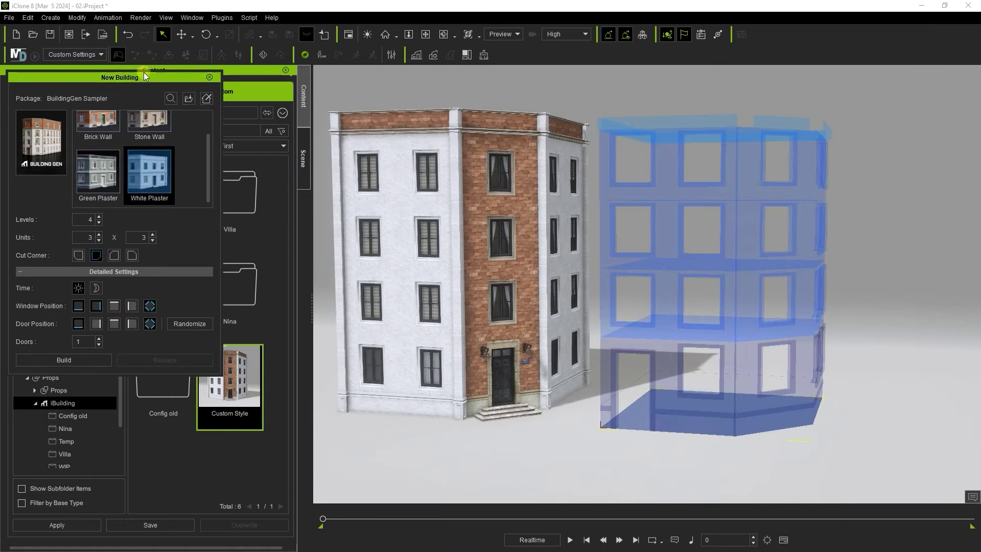
left_click_drag(144, 77, 258, 86)
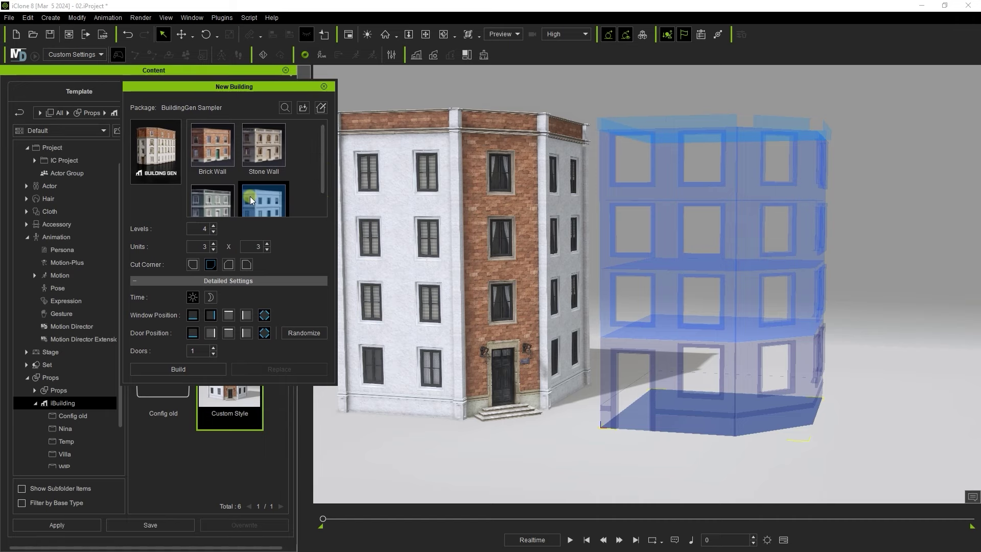
left_click_drag(321, 160, 322, 178)
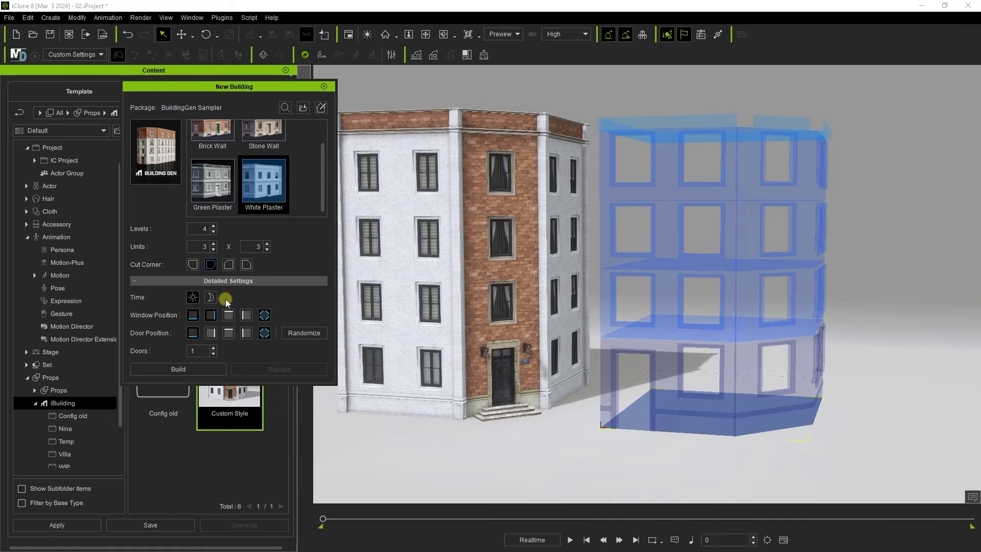
left_click(193, 264)
right_click_drag(602, 317, 618, 266)
left_click(173, 372)
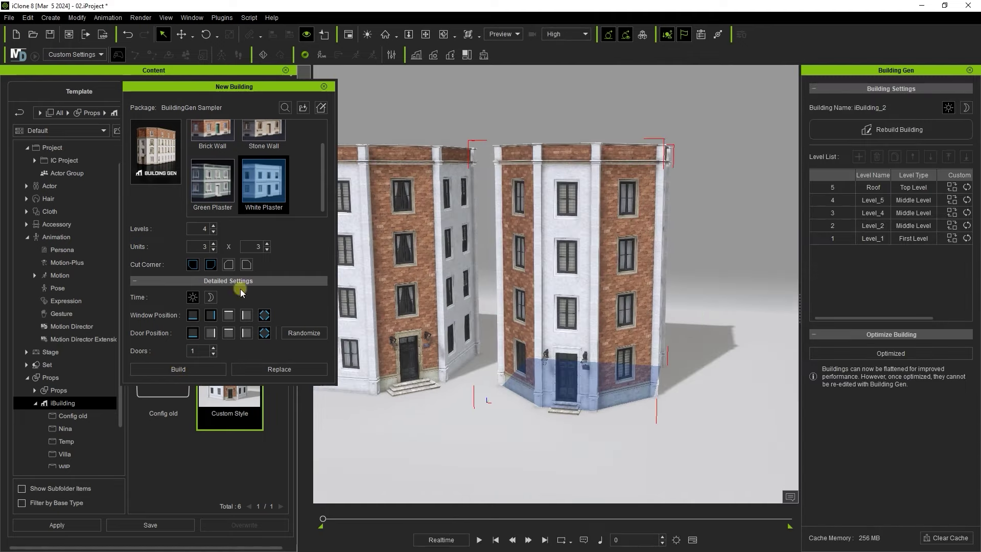
Step: Close the New Building and Content windows and inspect the new building with two cut corners
left_click(323, 87)
left_click(304, 74)
left_click(299, 70)
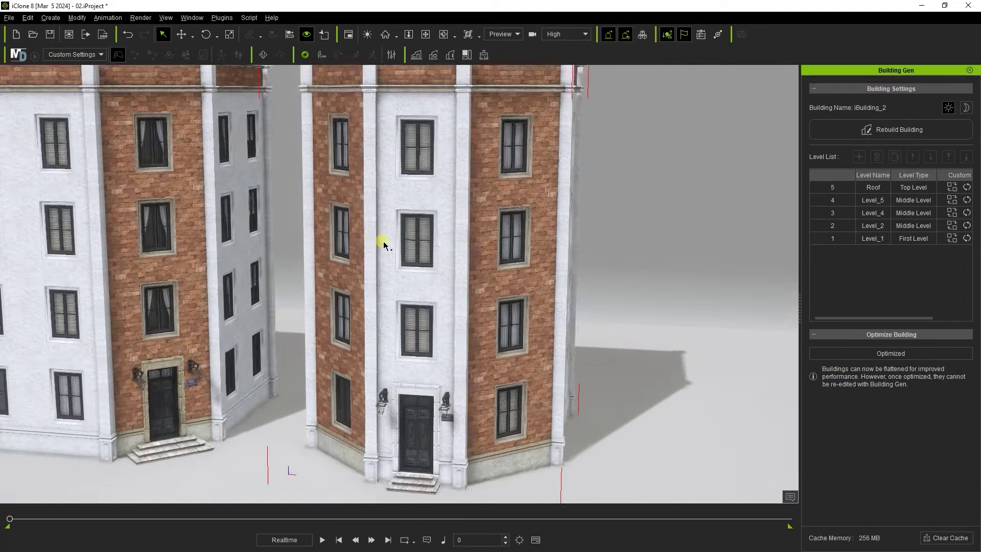
right_click_drag(383, 241, 588, 373)
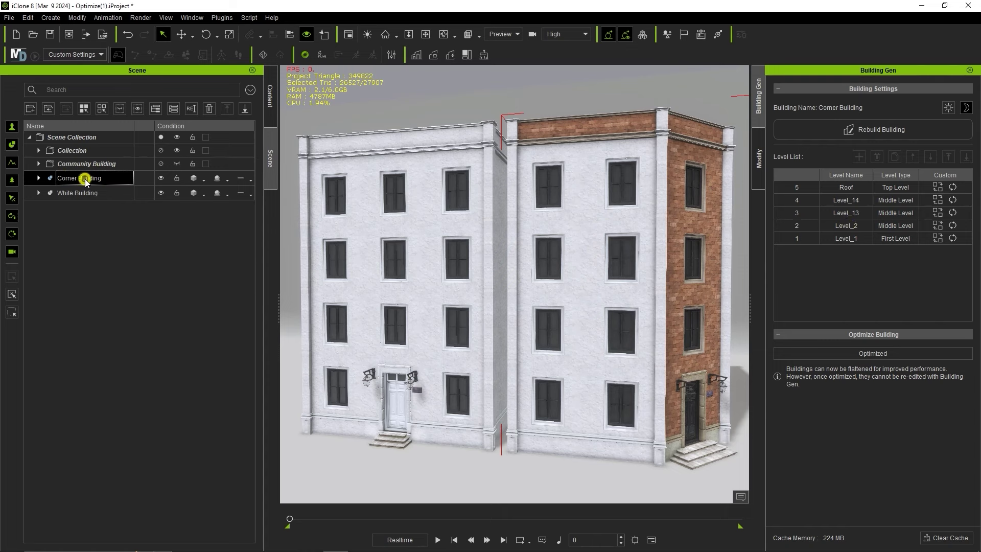
Step: Examine the level, unit and wall hierarchy of the Corner Building, then reselect the whole building
left_click(39, 177)
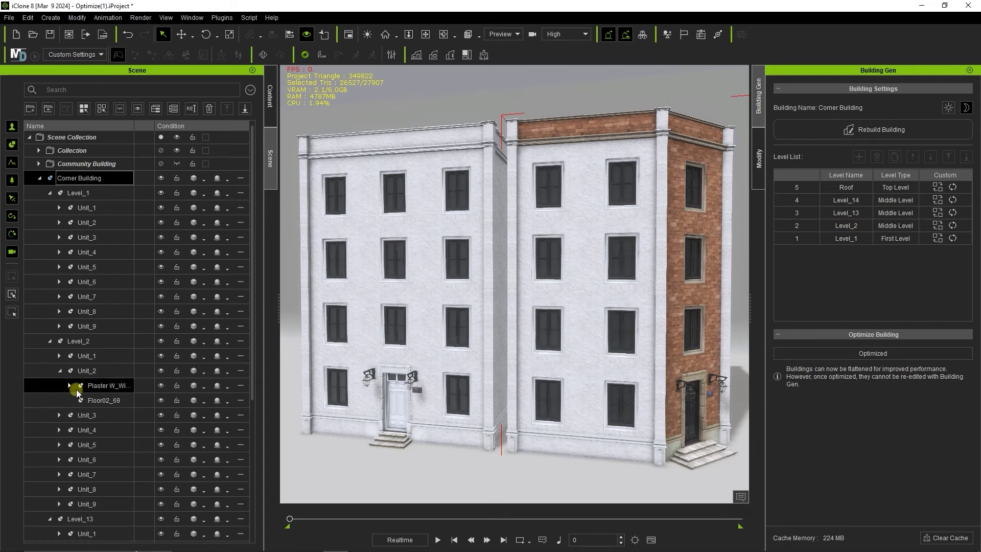
scroll(72, 430, "down", 5)
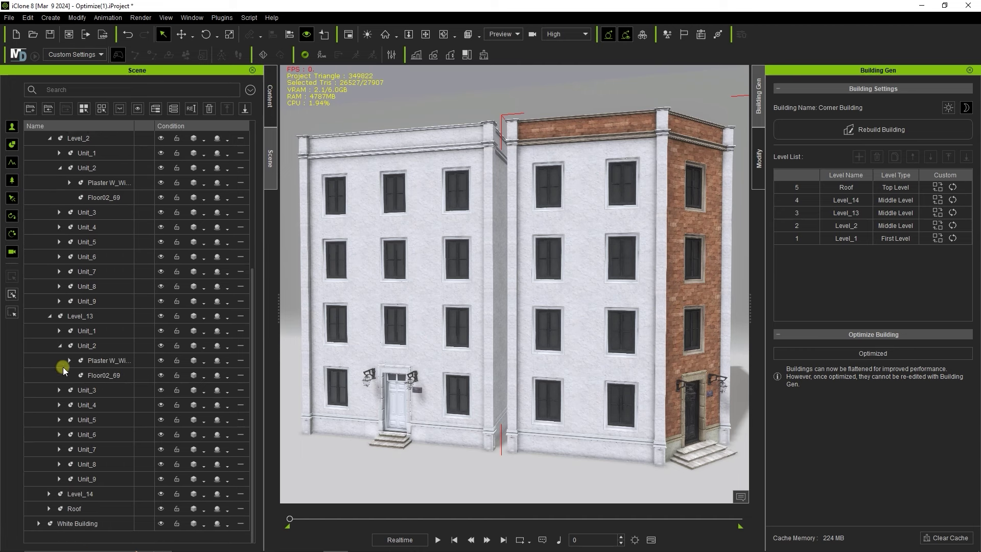
left_click(603, 272)
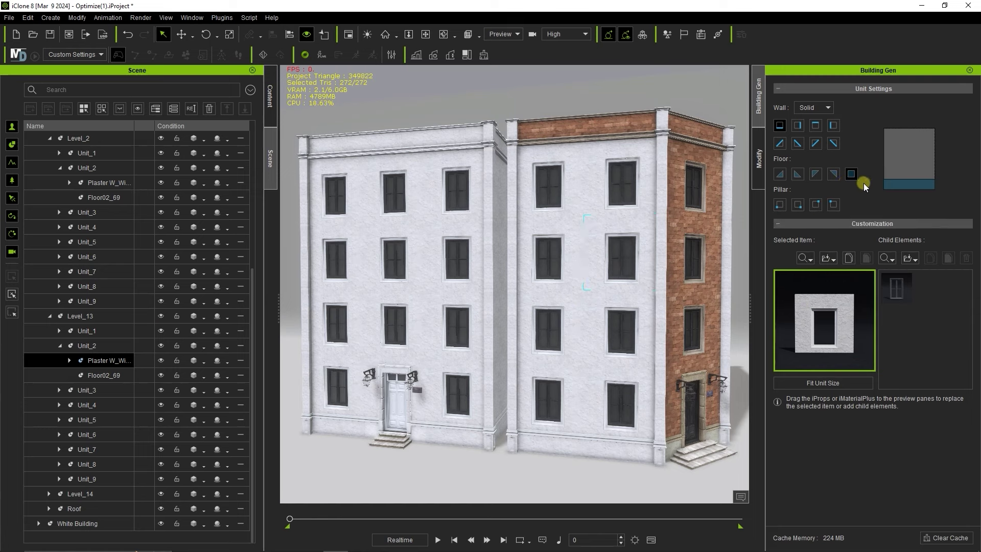
scroll(66, 209, "up", 5)
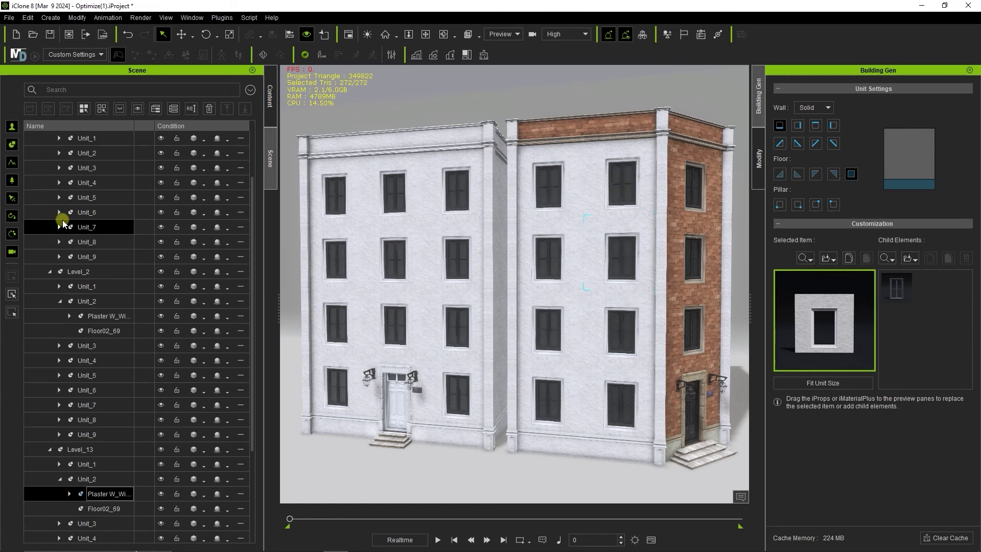
left_click(68, 178)
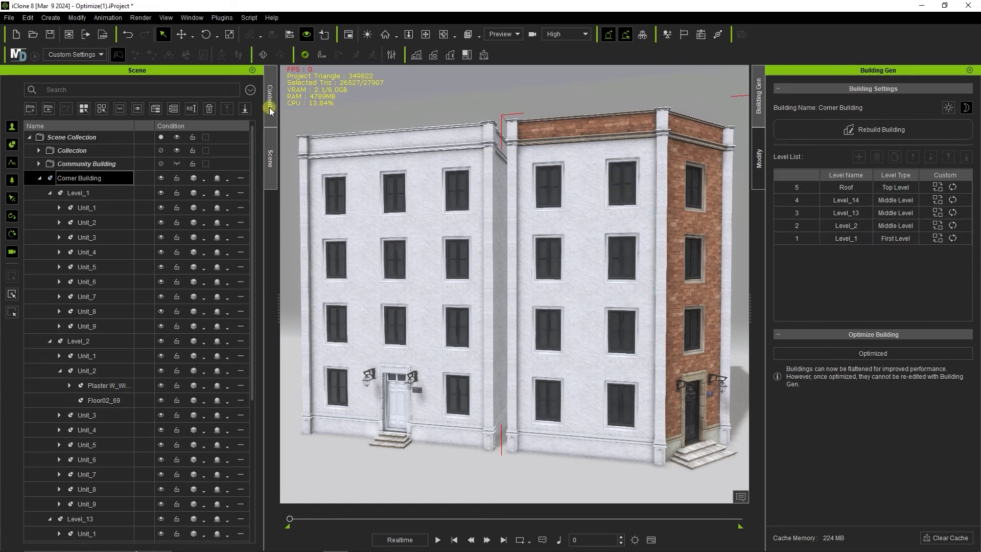
Step: Save the Corner Building to the custom iBuilding content folder under the file name iBuilding
left_click(269, 110)
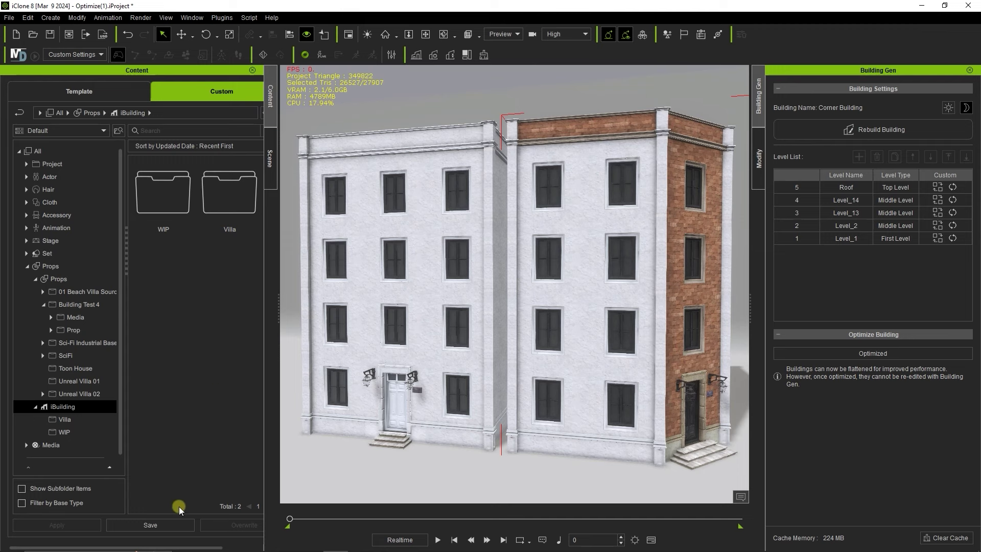
left_click(161, 521)
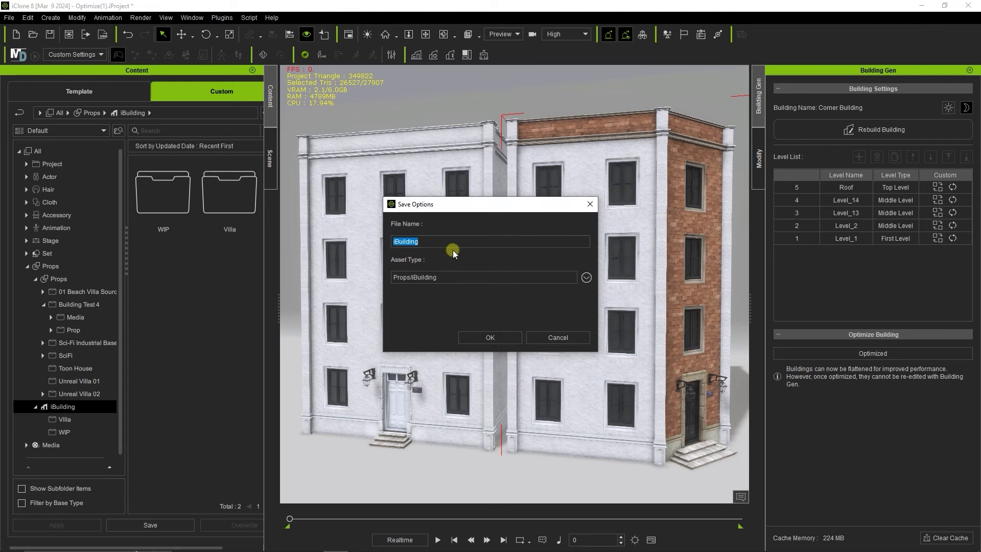
left_click(488, 338)
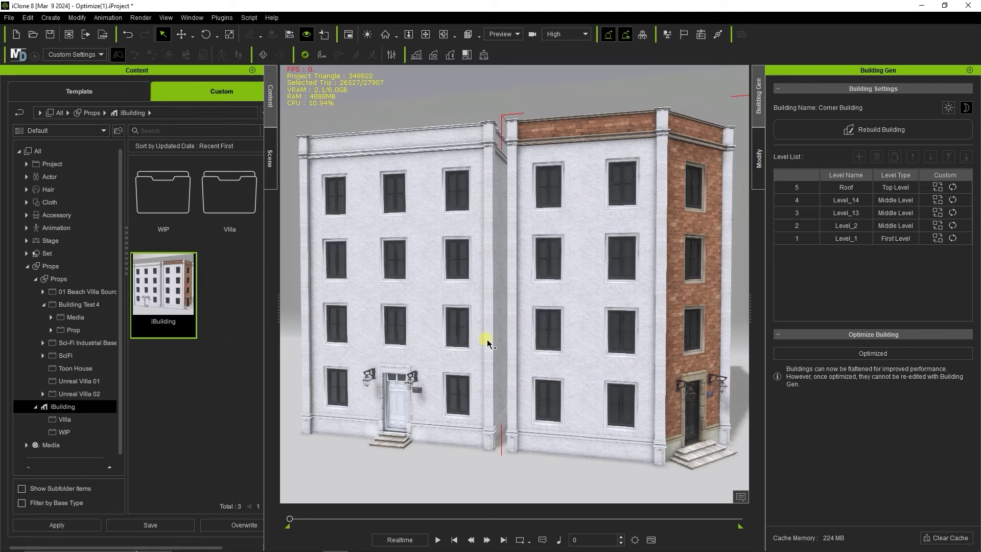
left_click(229, 334)
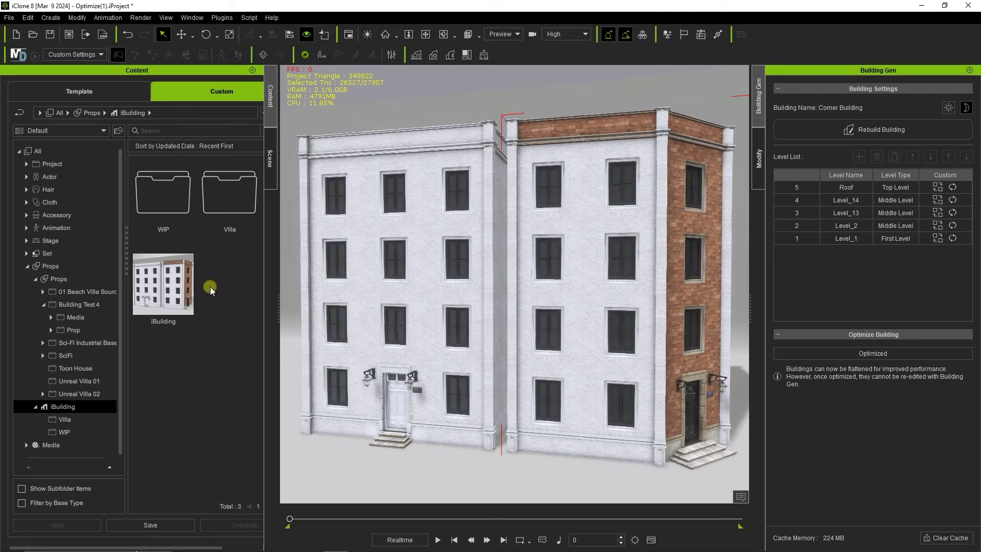
Step: Collapse the Corner Building's hierarchy, select the White Building and check its list of levels
left_click(268, 162)
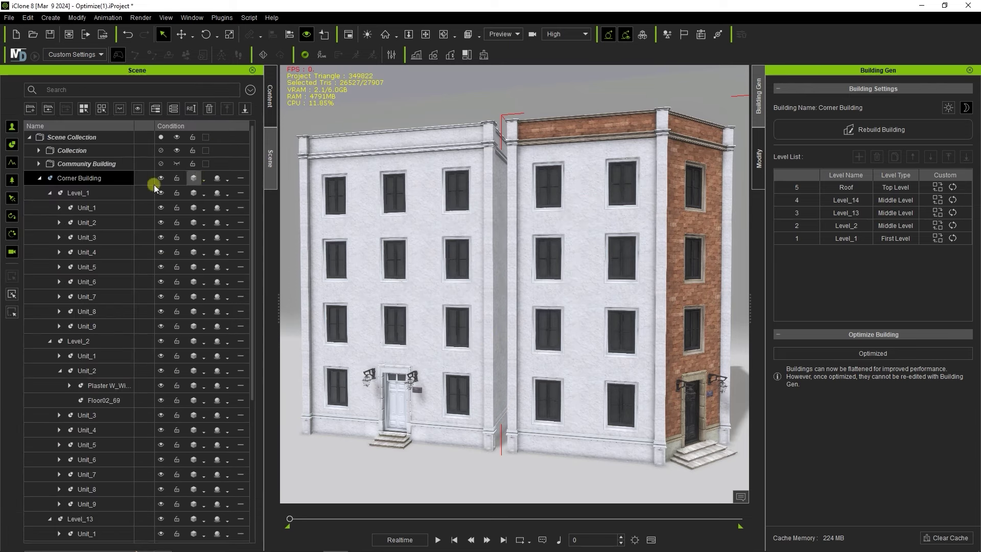
left_click(37, 178)
left_click(423, 207)
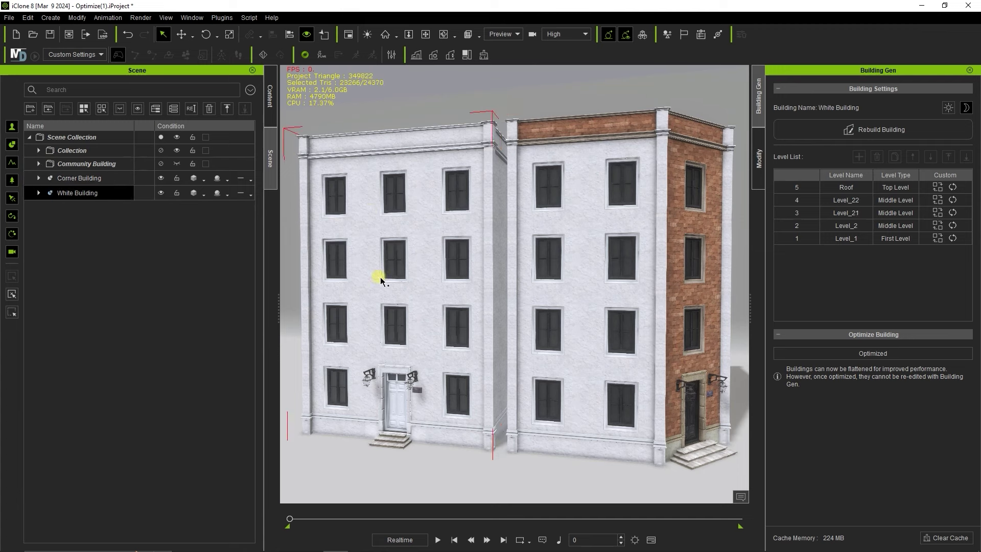
left_click(38, 193)
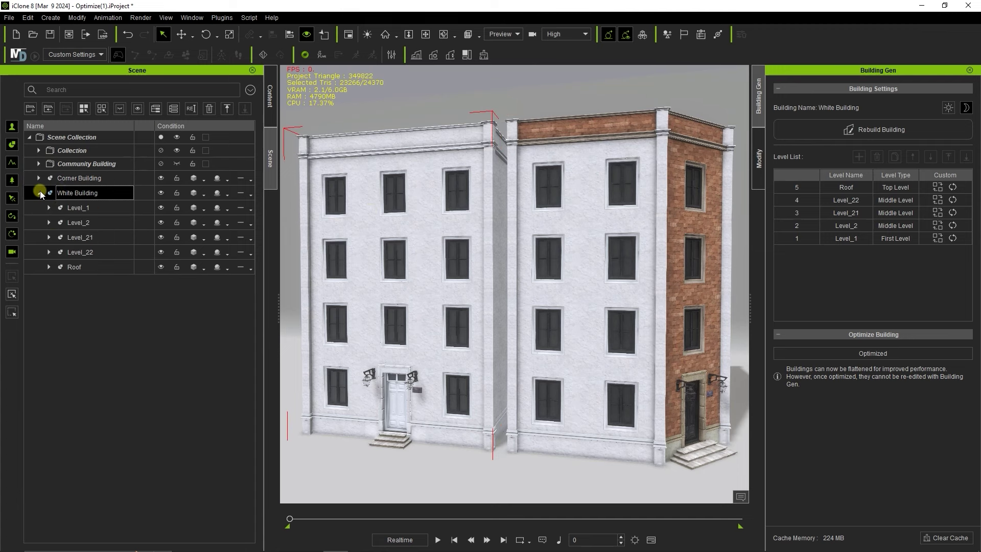
left_click(39, 192)
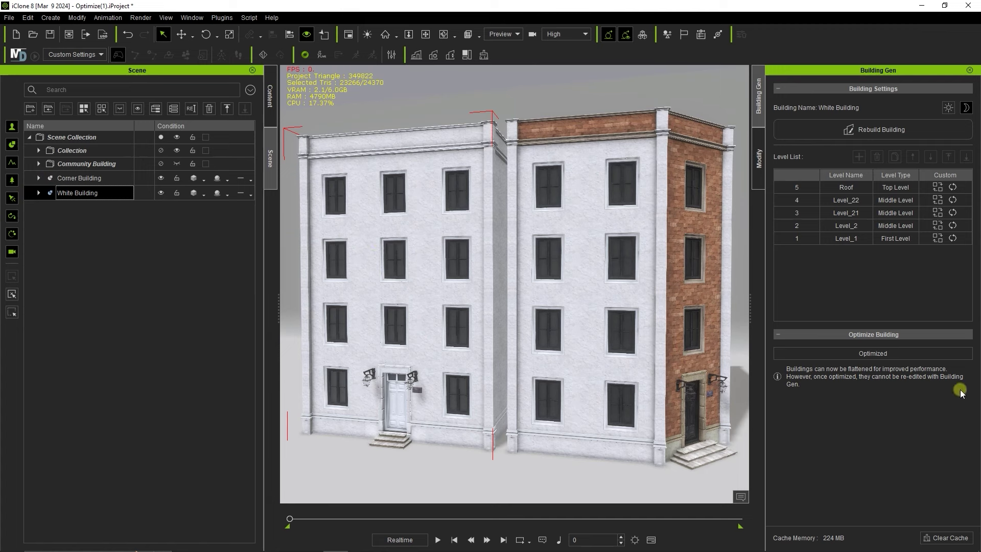
Step: Optimize the White Building into a flattened prop, accepting that it can no longer be edited with Building Gen
left_click(851, 358)
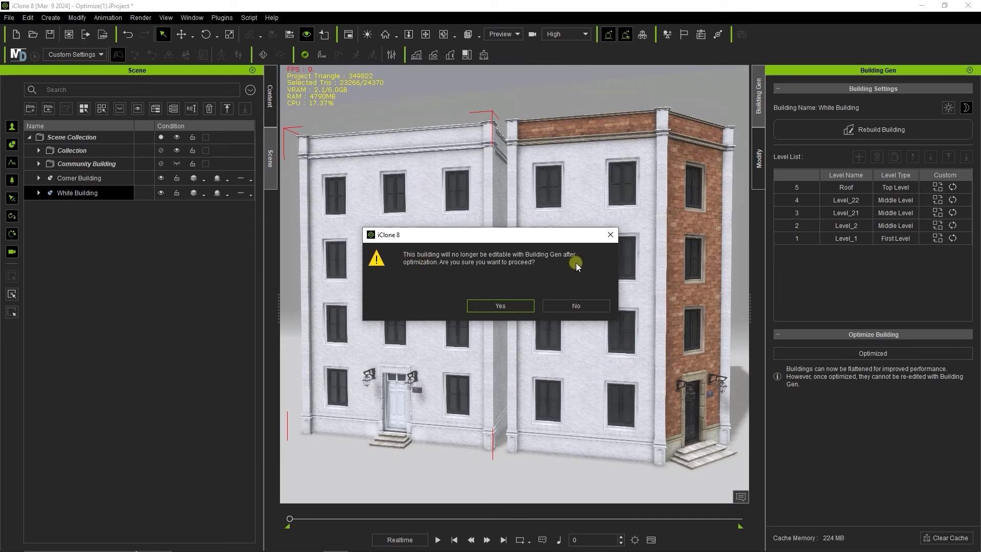
left_click(497, 307)
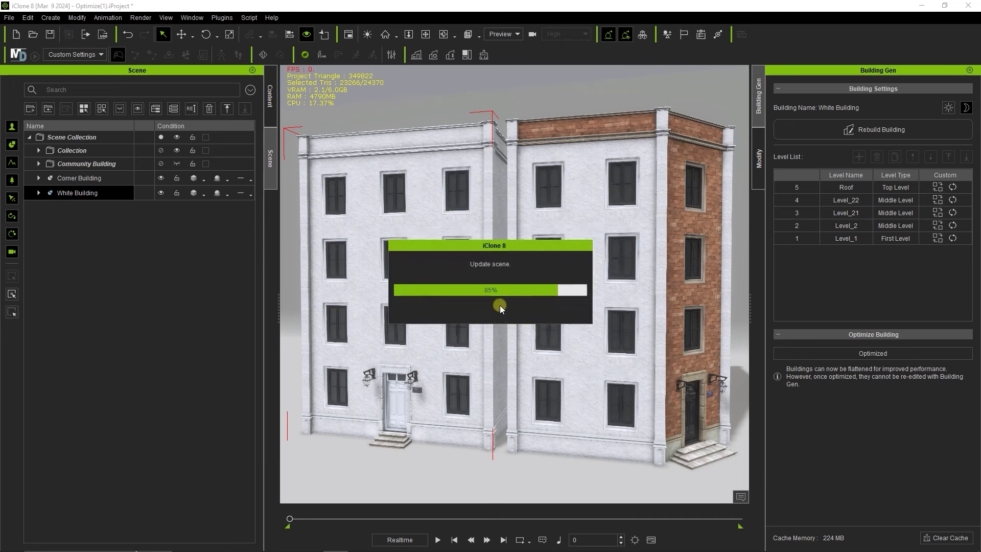
left_click(477, 296)
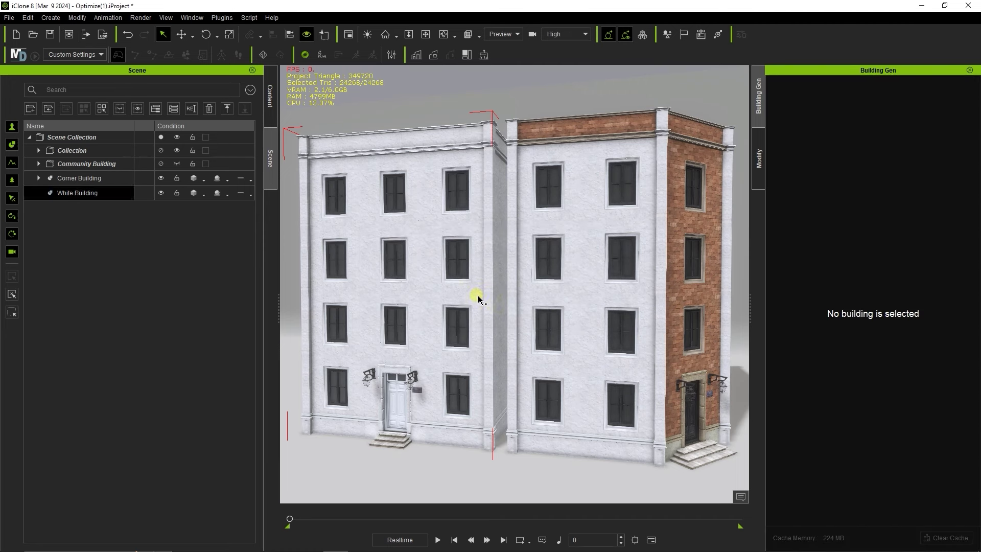
Step: Try moving the optimized White Building sideways, then undo the move
left_click(182, 39)
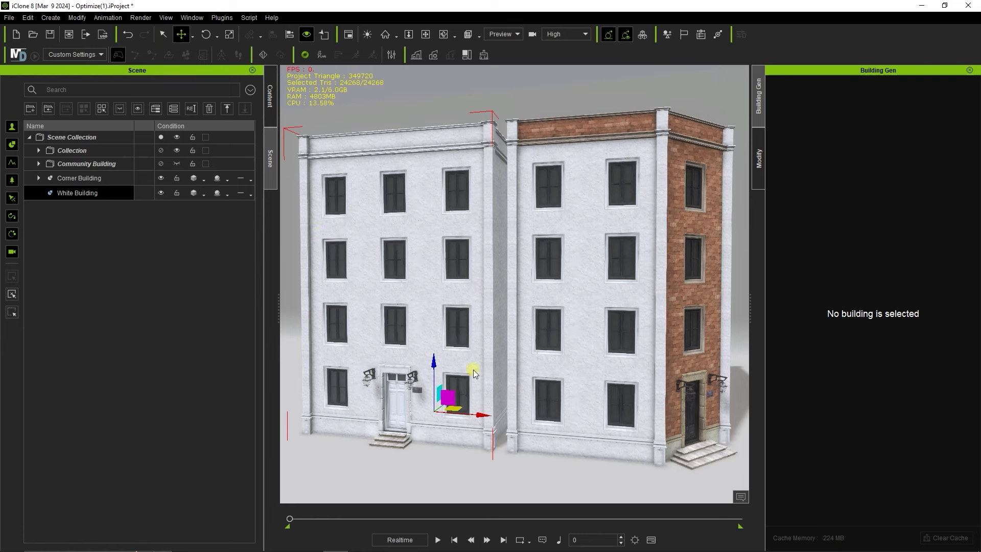
left_click_drag(438, 408, 479, 409)
key("ctrl+z")
key("ctrl+z")
Step: Open the optimized White Building's material list and pick the material of its dark window frames from the model
left_click(758, 158)
left_click(815, 85)
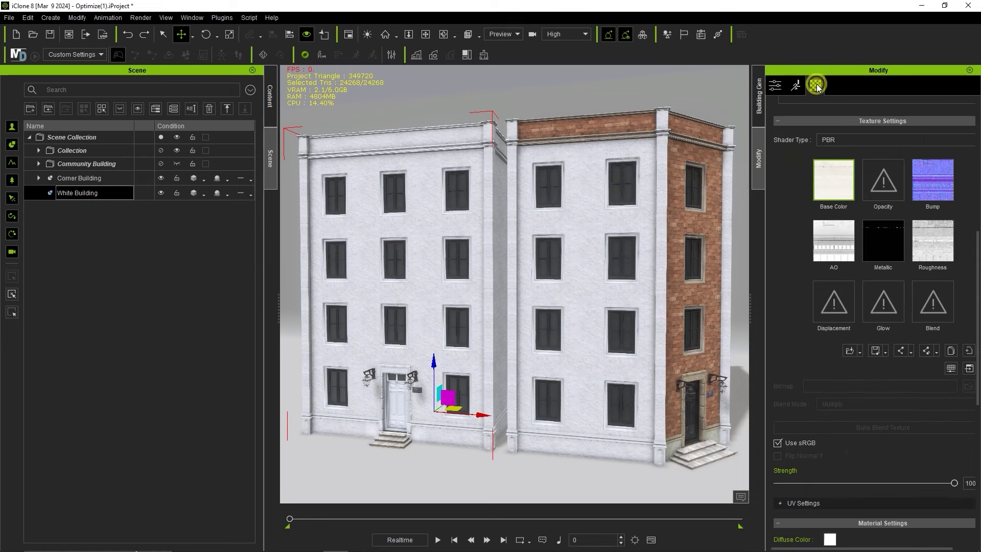
scroll(918, 269, "up", 10)
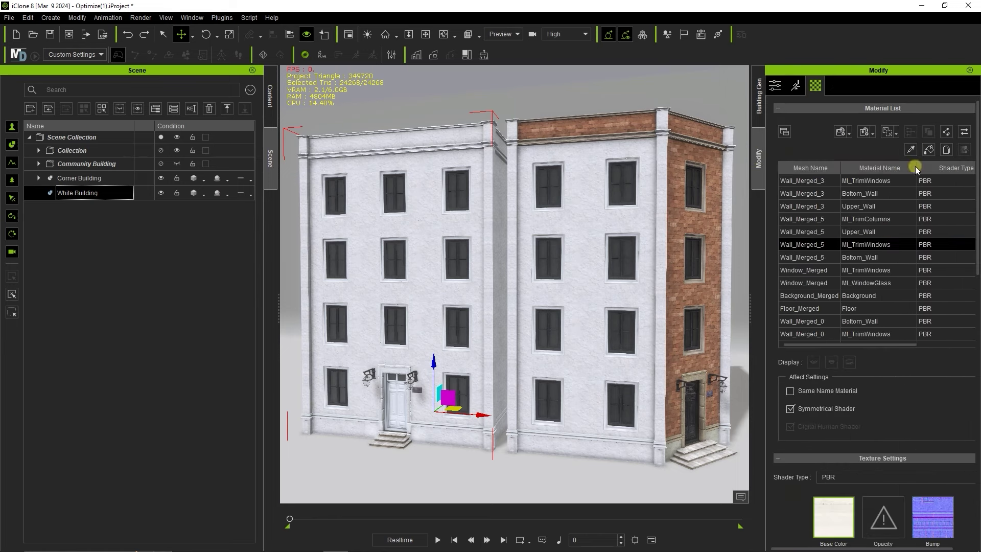
left_click(908, 151)
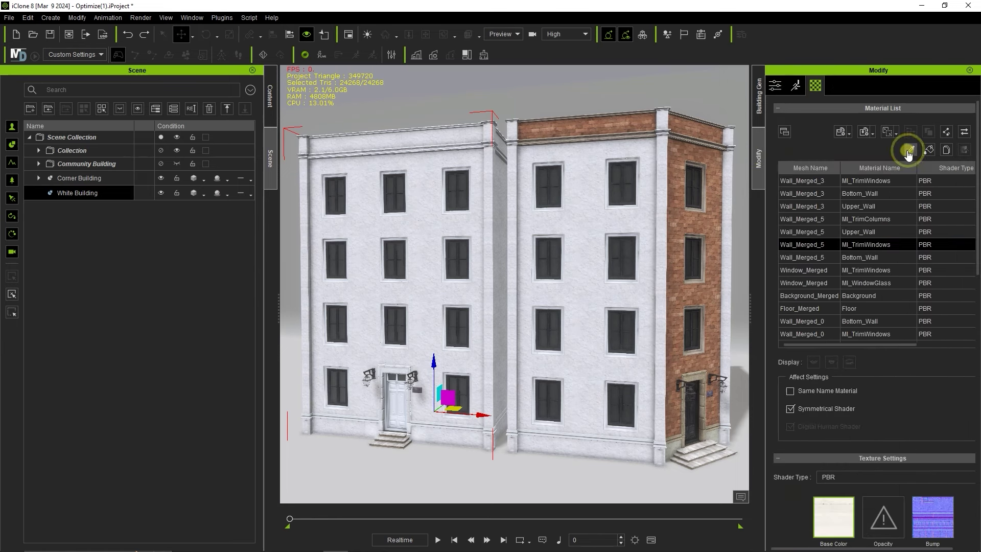
left_click(462, 238)
Step: Brighten the window frame material's base color texture with the color adjustment, setting Brightness to 76
scroll(920, 266, "down", 10)
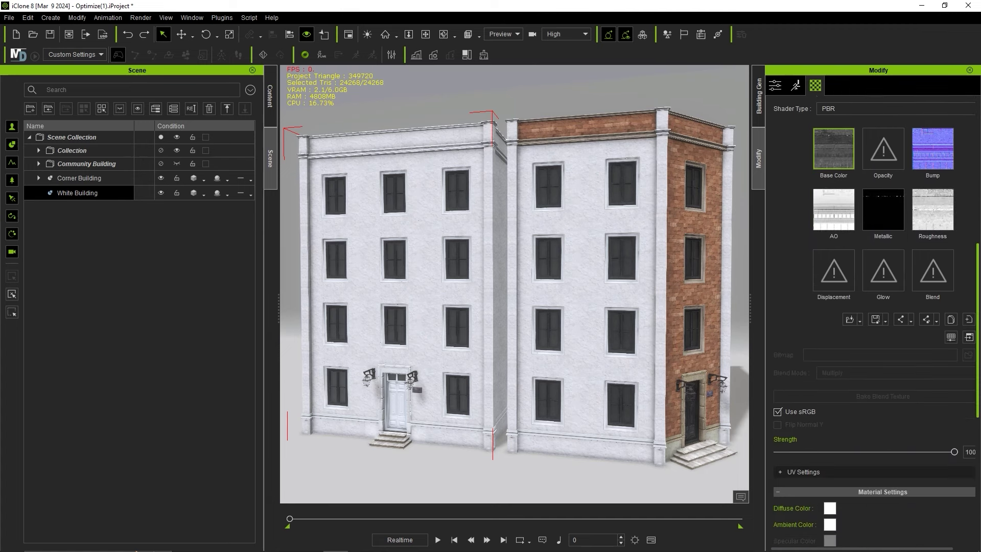
scroll(963, 337, "down", 1)
left_click(951, 318)
left_click_drag(787, 238, 829, 242)
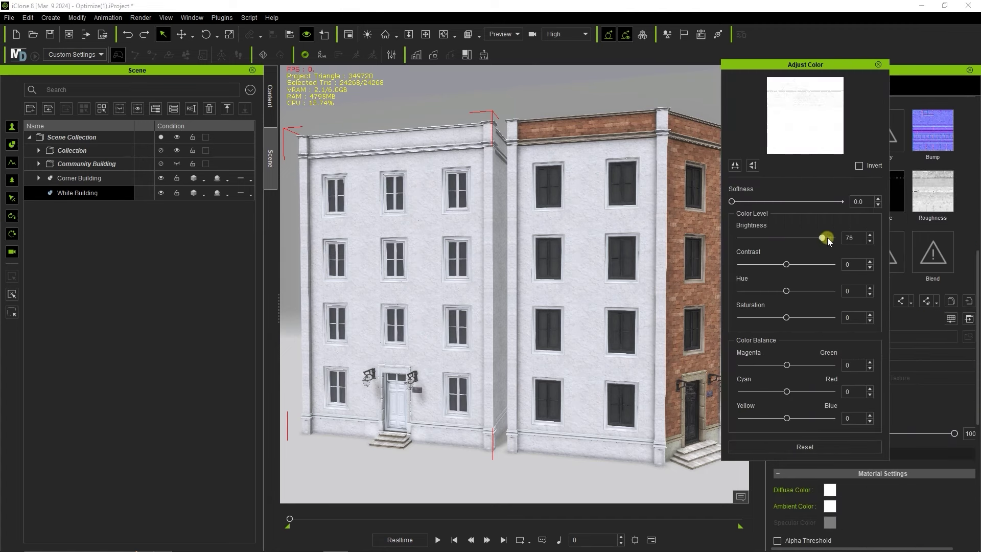
left_click(877, 64)
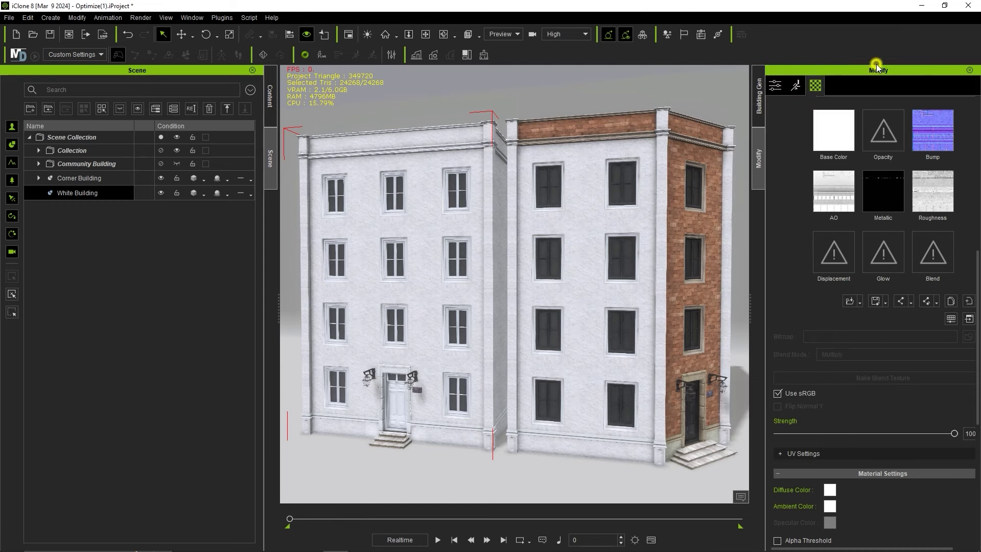
Step: Save the optimized White Building to the custom Props content folder under the file name Props
left_click(271, 104)
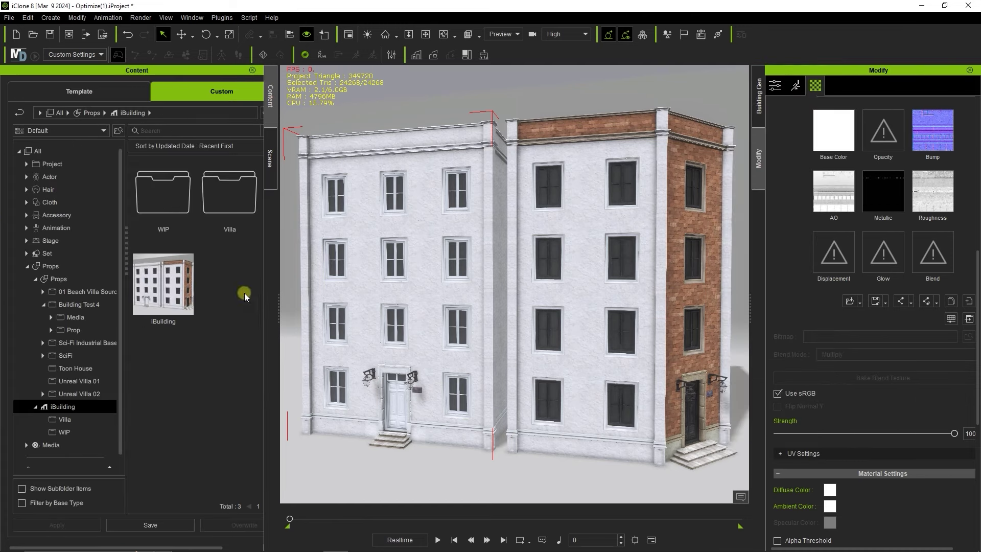
left_click(77, 279)
left_click(150, 525)
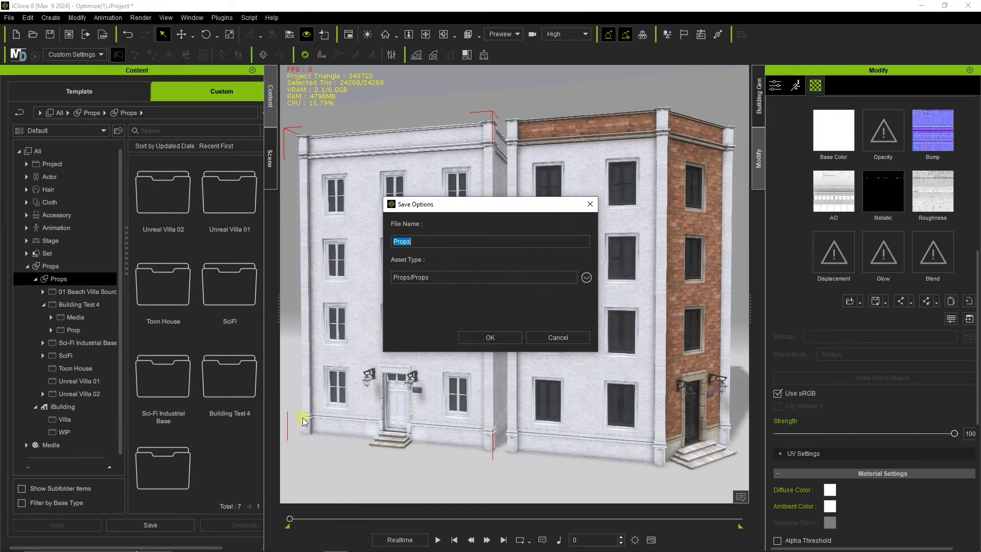
left_click(489, 337)
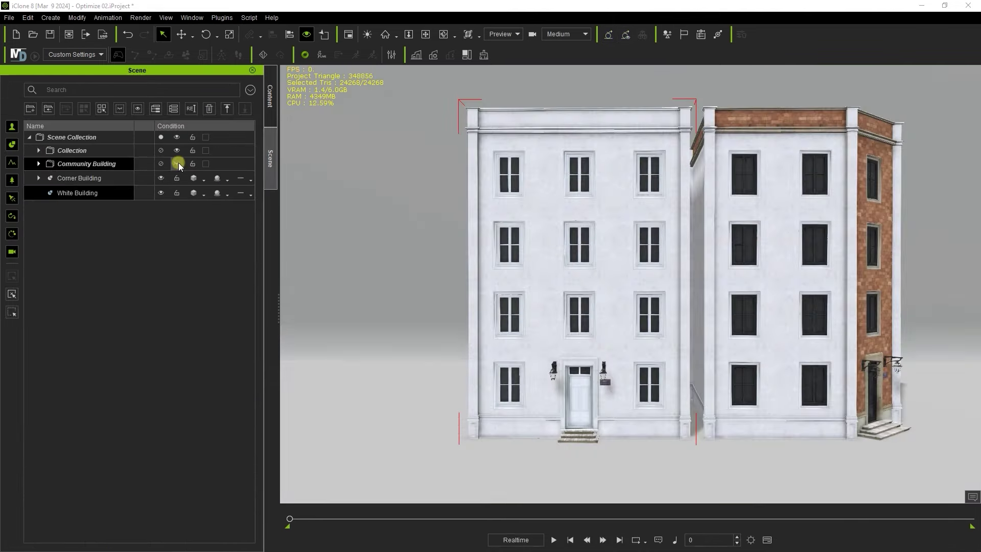
Step: Show the Community Building collection, expand its list of buildings and view the whole row of houses
left_click(179, 163)
left_click(38, 164)
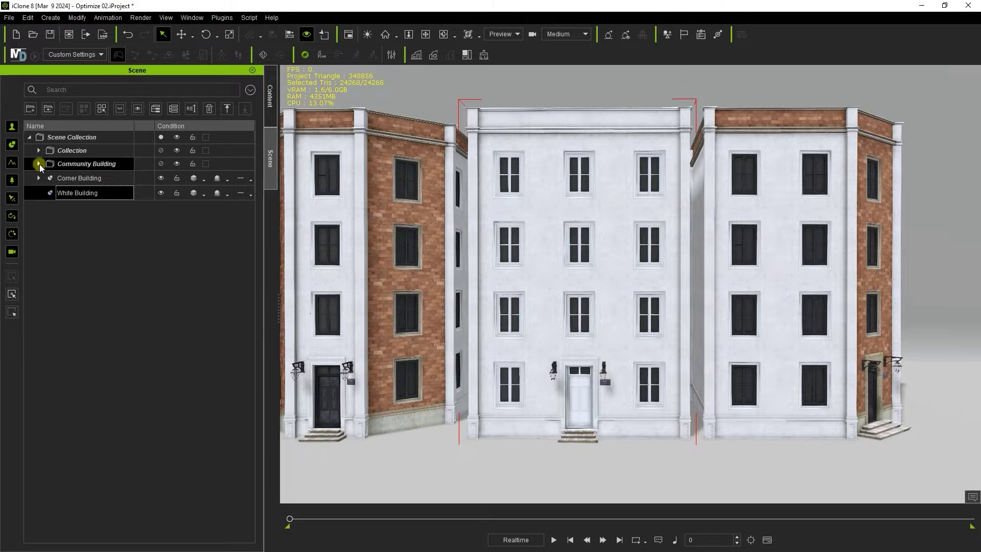
right_click_drag(596, 256, 558, 188)
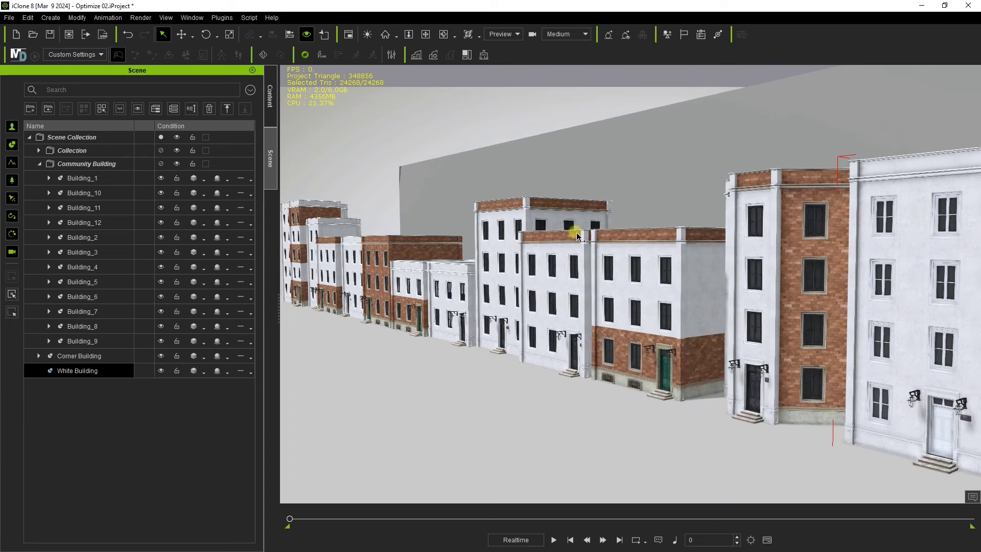
Step: Play the scene to check the frame rate with the unoptimized community buildings, then stop and rewind to the start
left_click(555, 542)
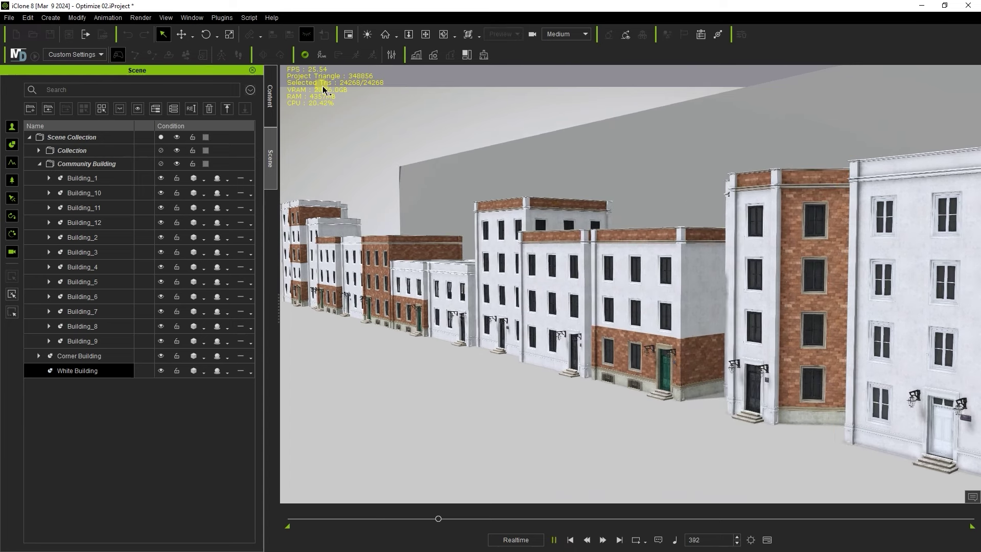
key("space")
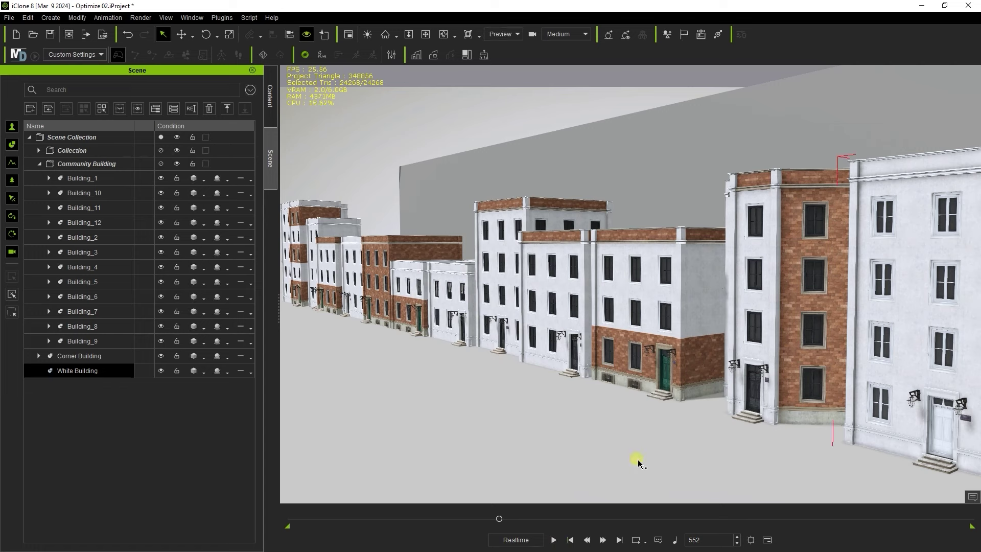
left_click(568, 540)
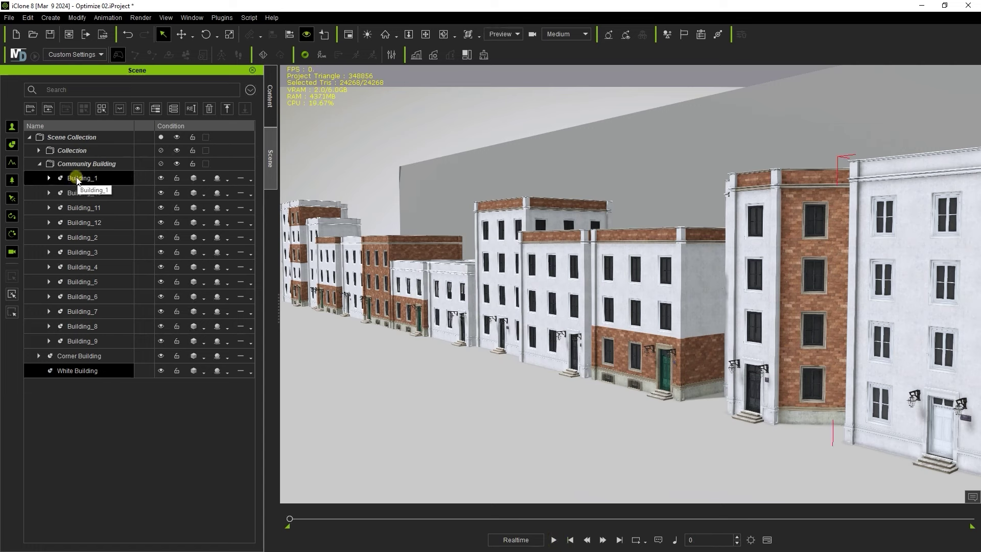
Step: Select all twelve buildings in the Community Building collection and optimize them together into one prop
left_click(88, 341)
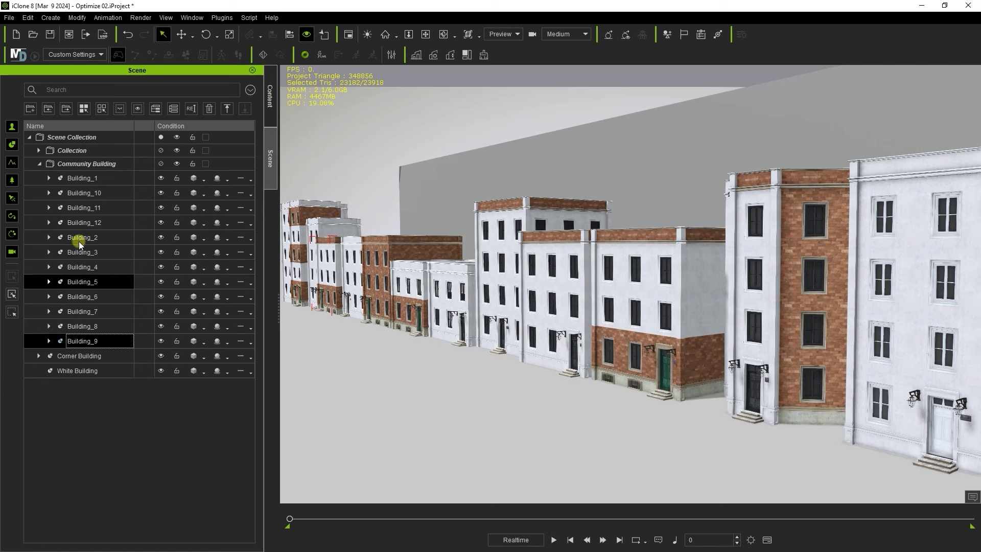
left_click(69, 178, "shift")
left_click(451, 55)
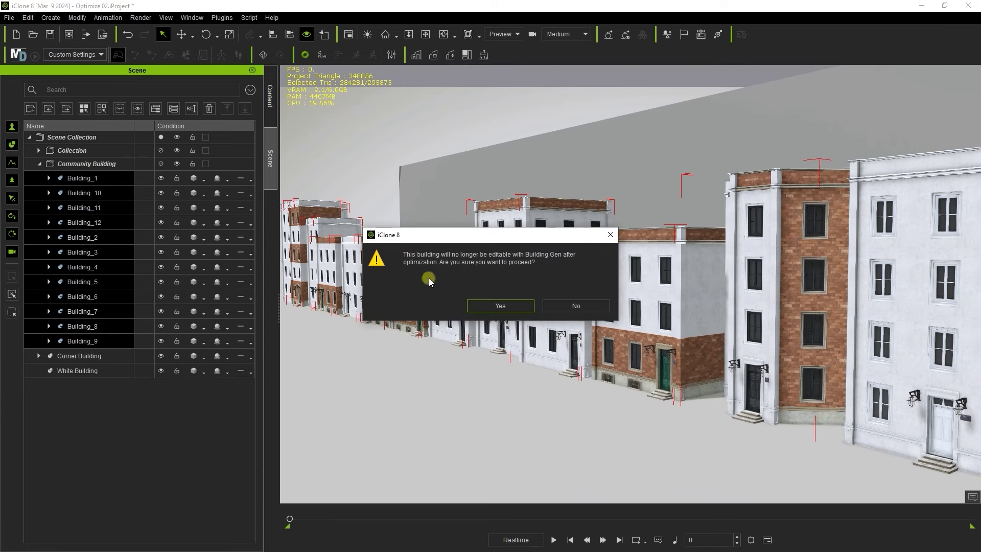
left_click(508, 307)
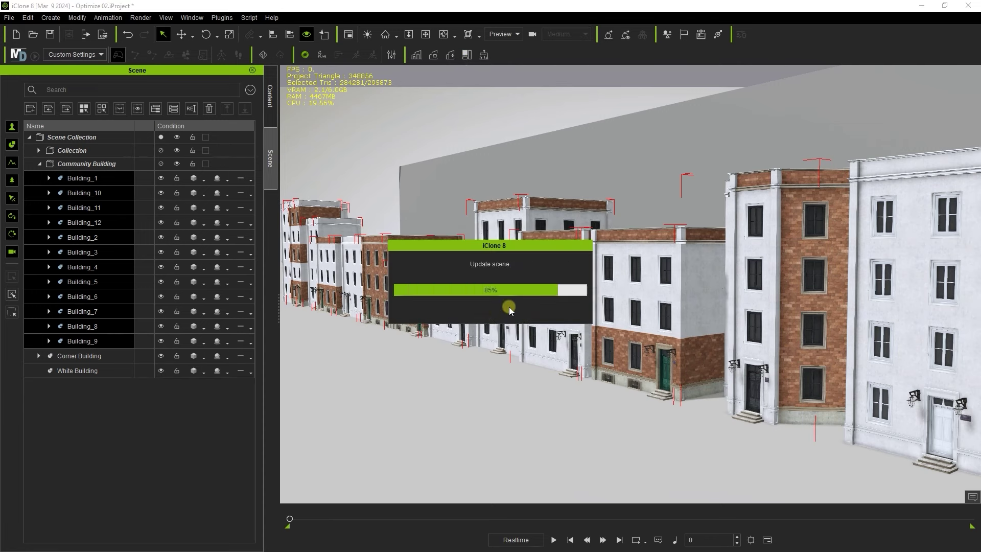
Step: Select the merged Building_1, play the scene to check its frame rate, then rewind and inspect the street of buildings
left_click(87, 178)
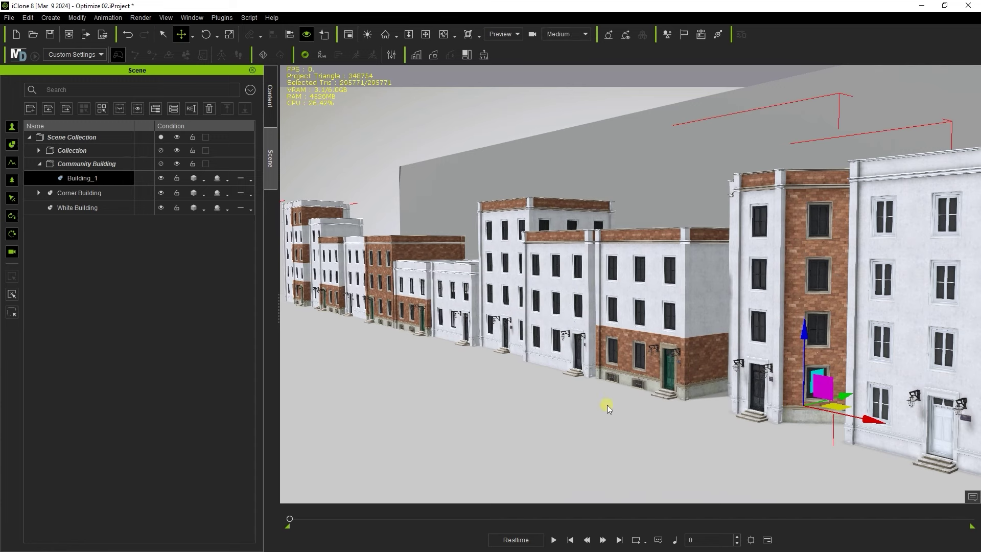
left_click(555, 541)
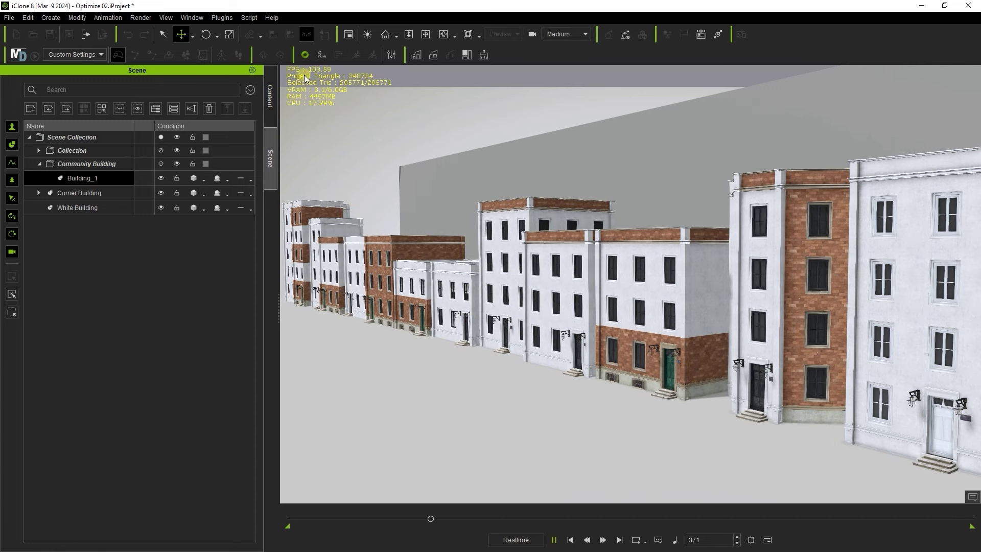
left_click(554, 540)
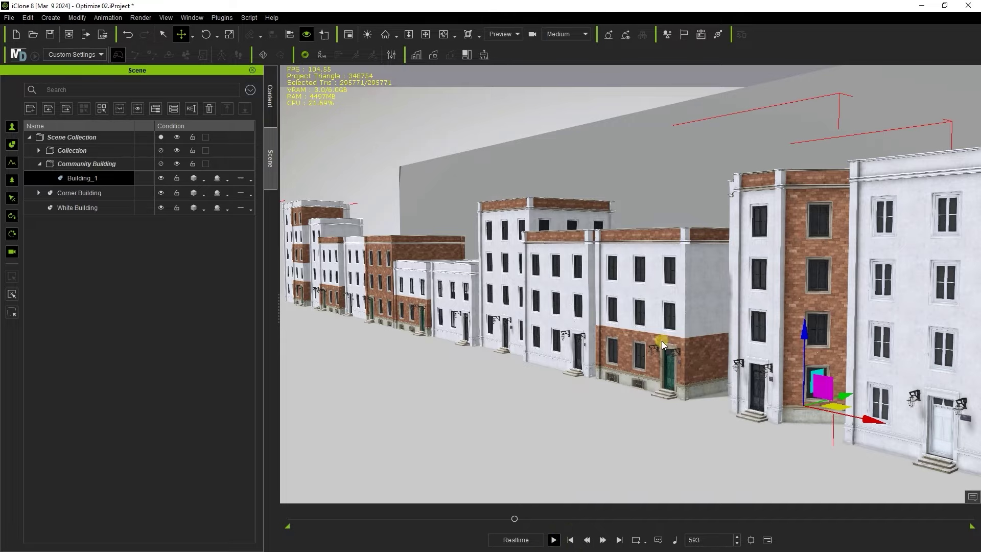
left_click(570, 540)
right_click_drag(638, 324, 583, 387)
key("q")
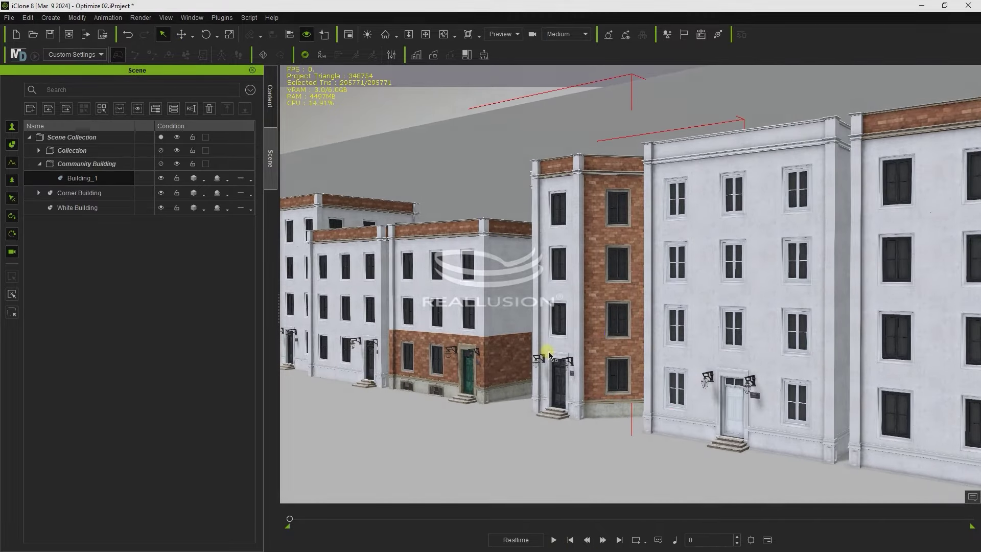